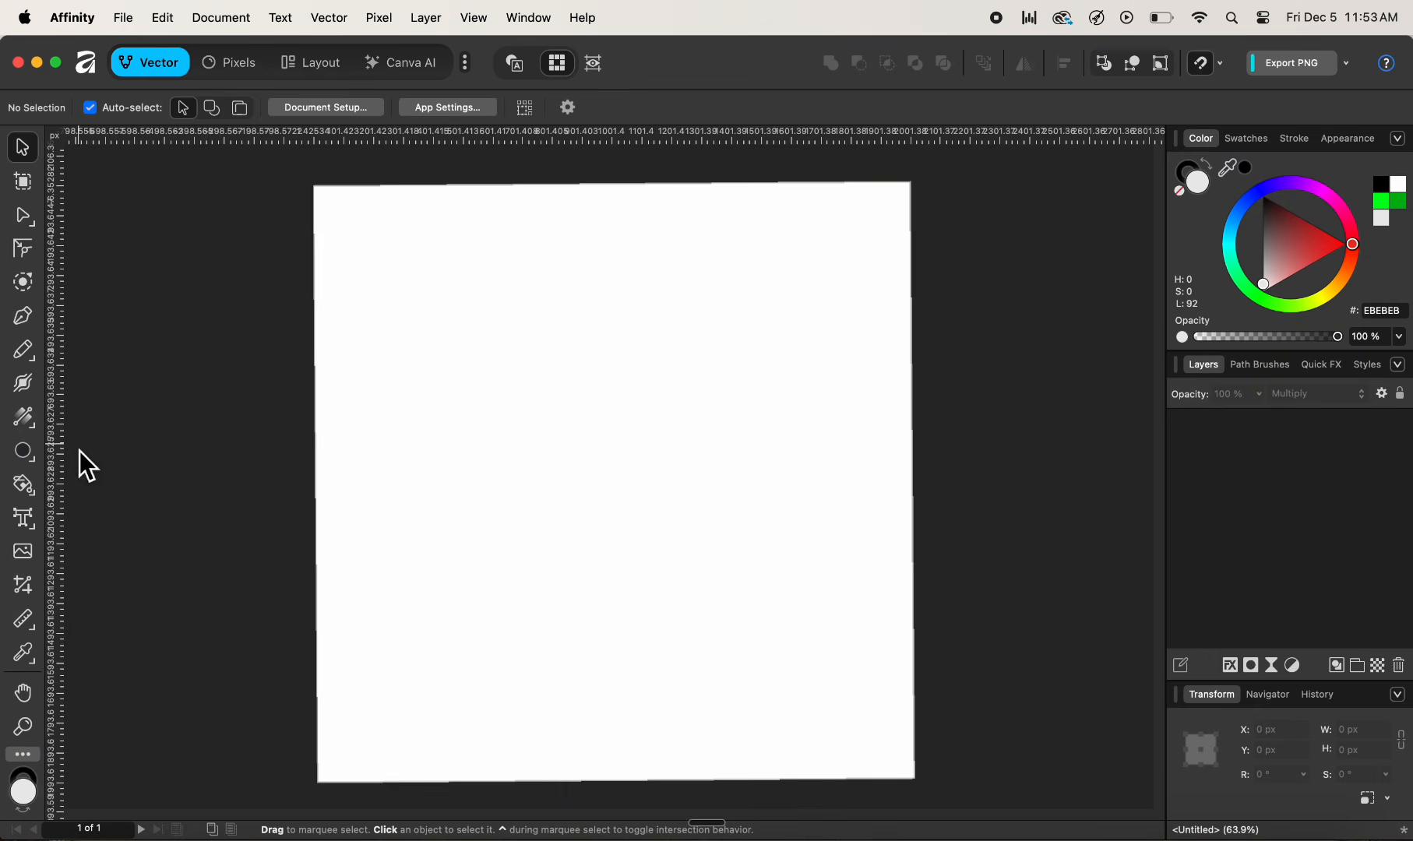
- Draw a circle about 684 px wide near the upper middle of the canvas with the Ellipse tool
click(30, 454)
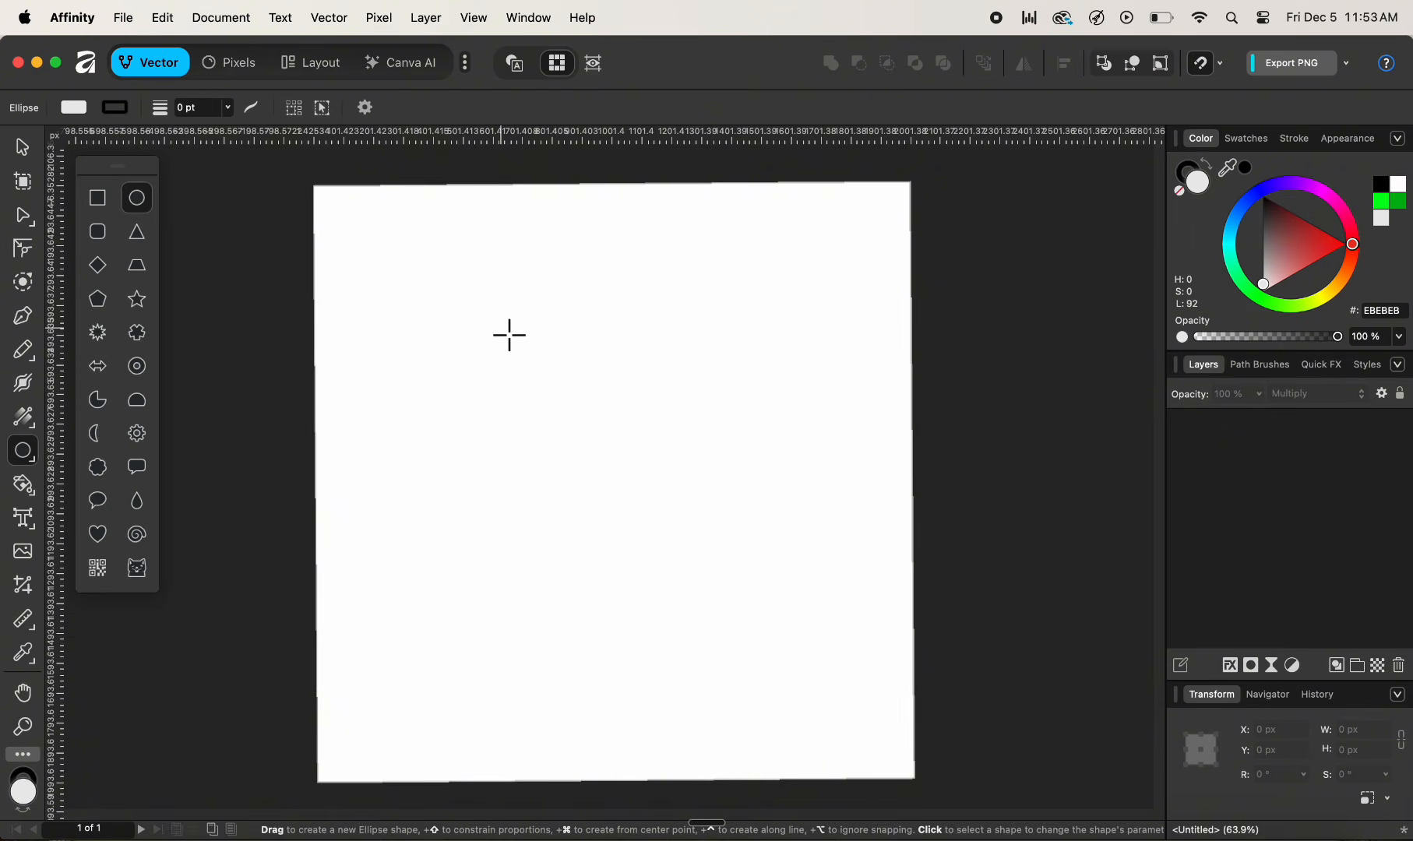
drag(504, 278, 721, 492)
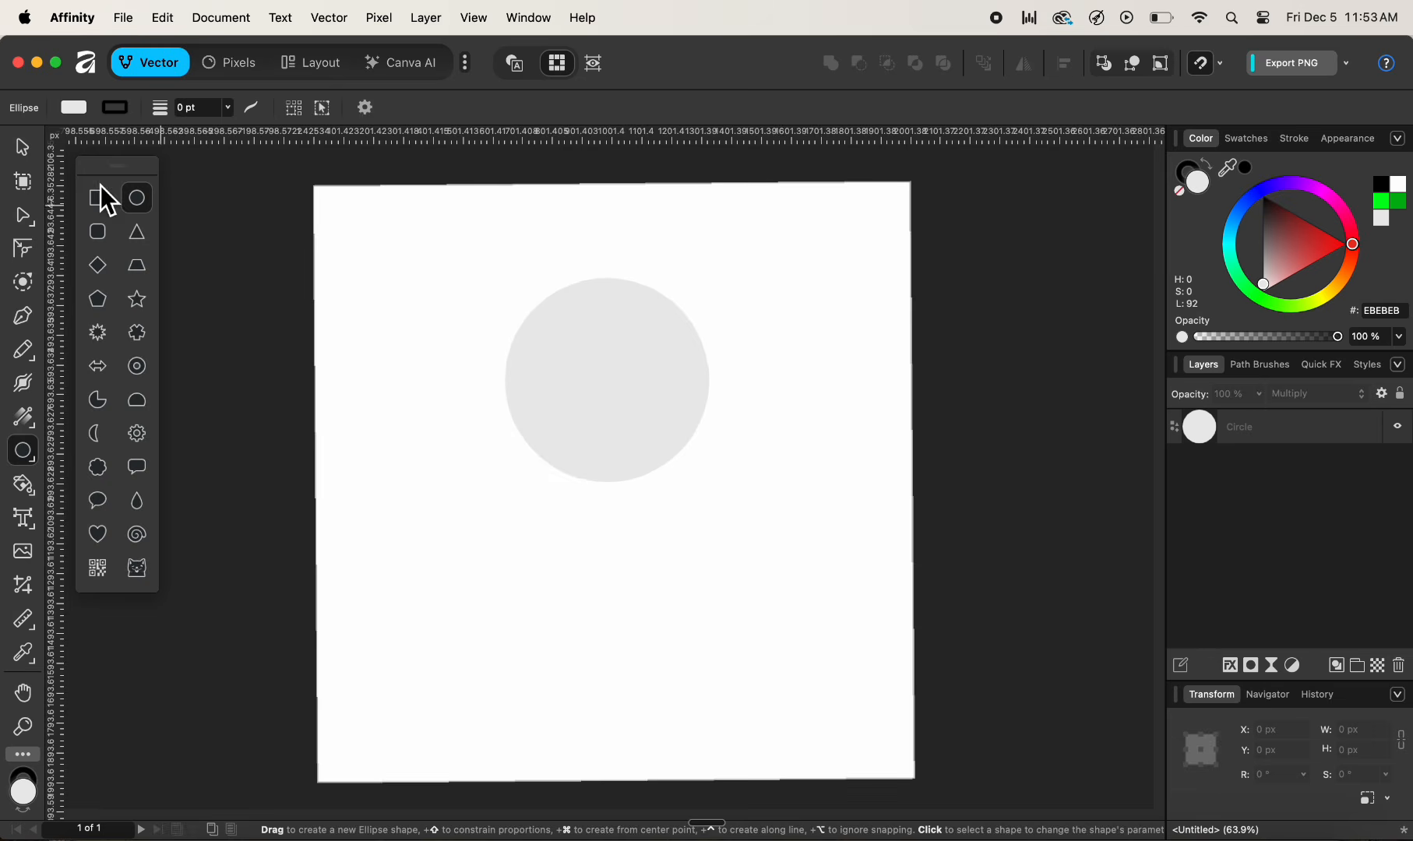
- Enable the transform origin for the selected circle and move it to the circle's bottom edge
click(24, 149)
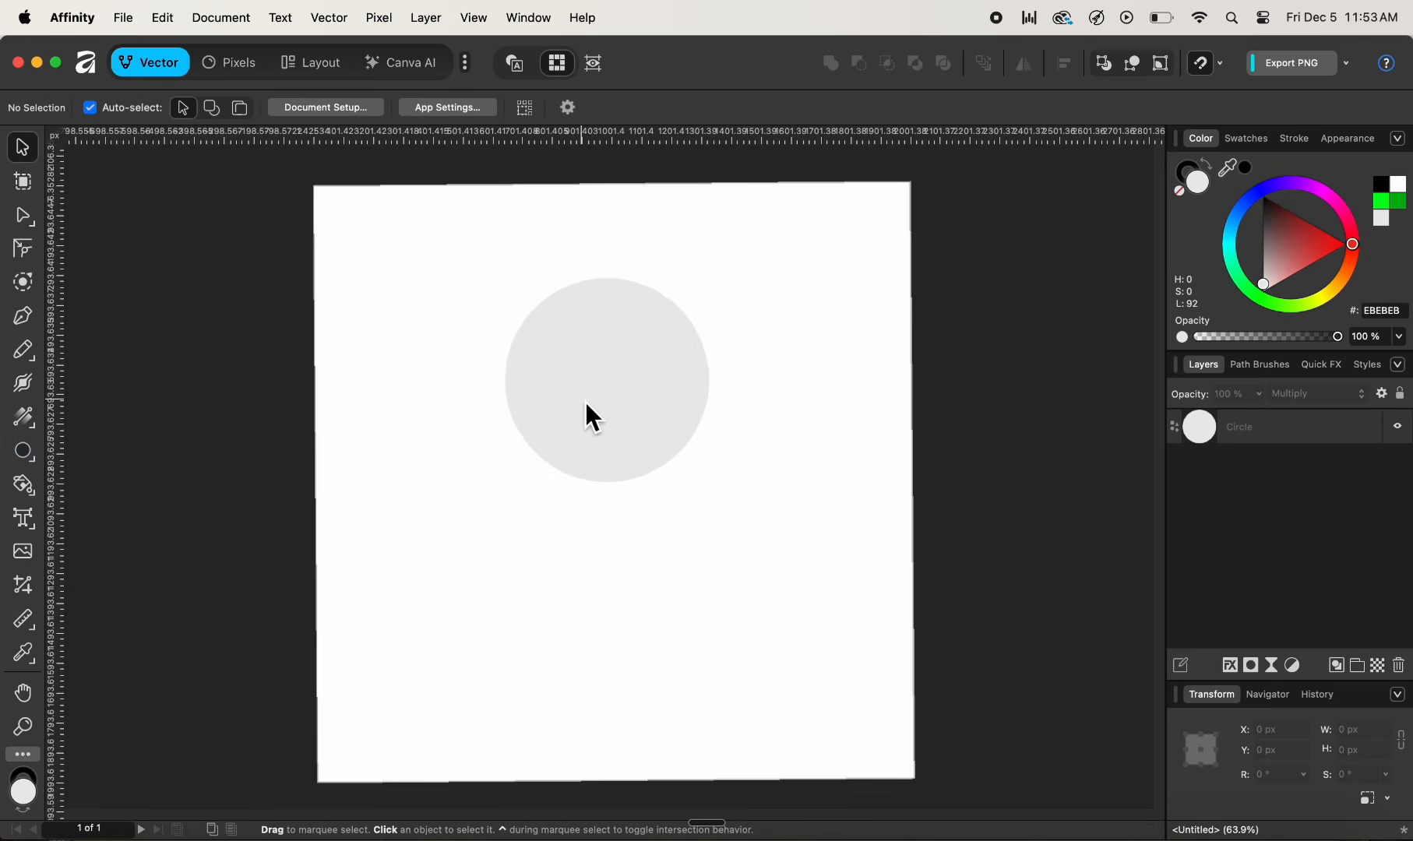
drag(586, 403, 597, 399)
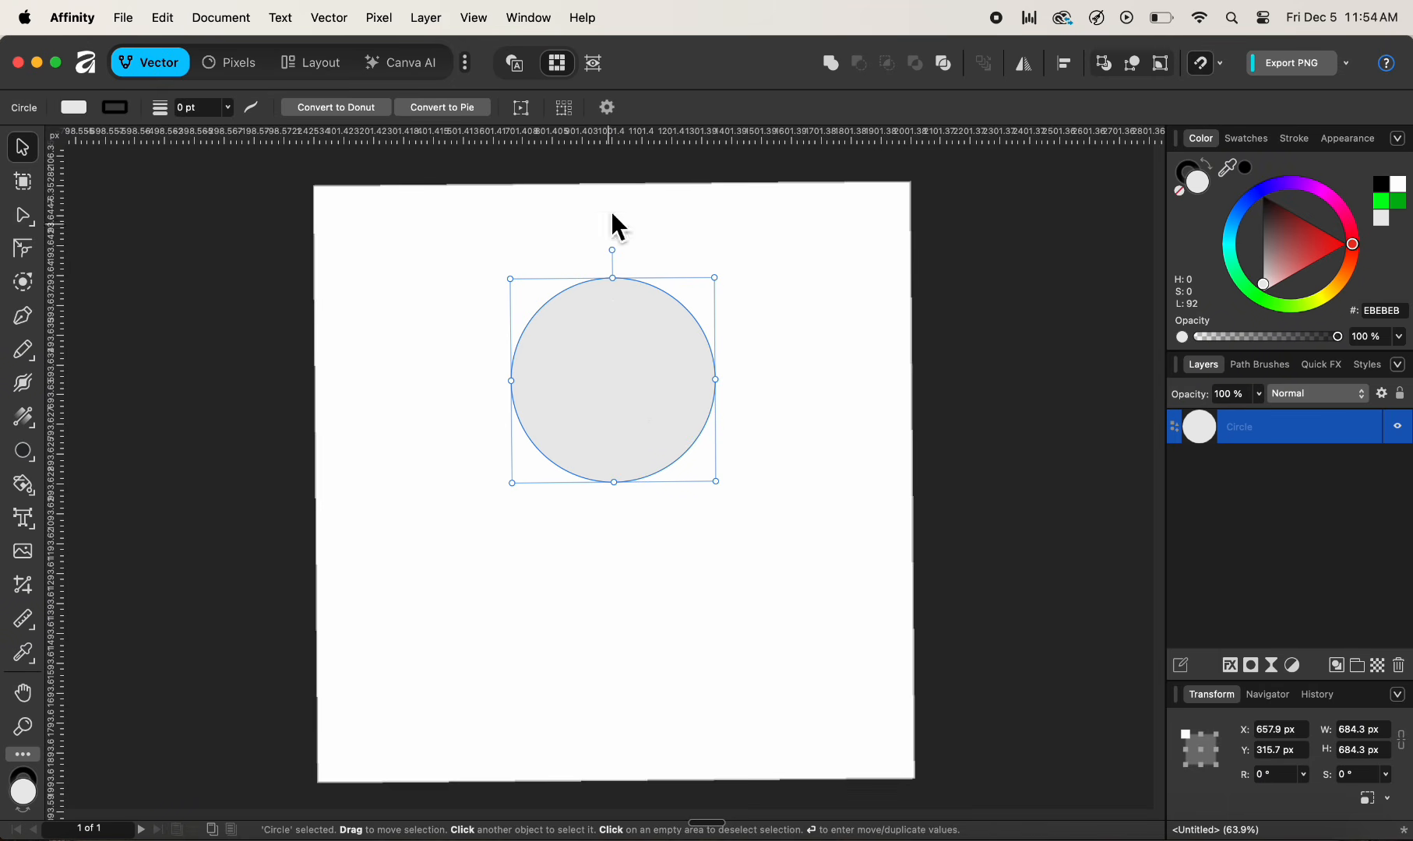
click(609, 108)
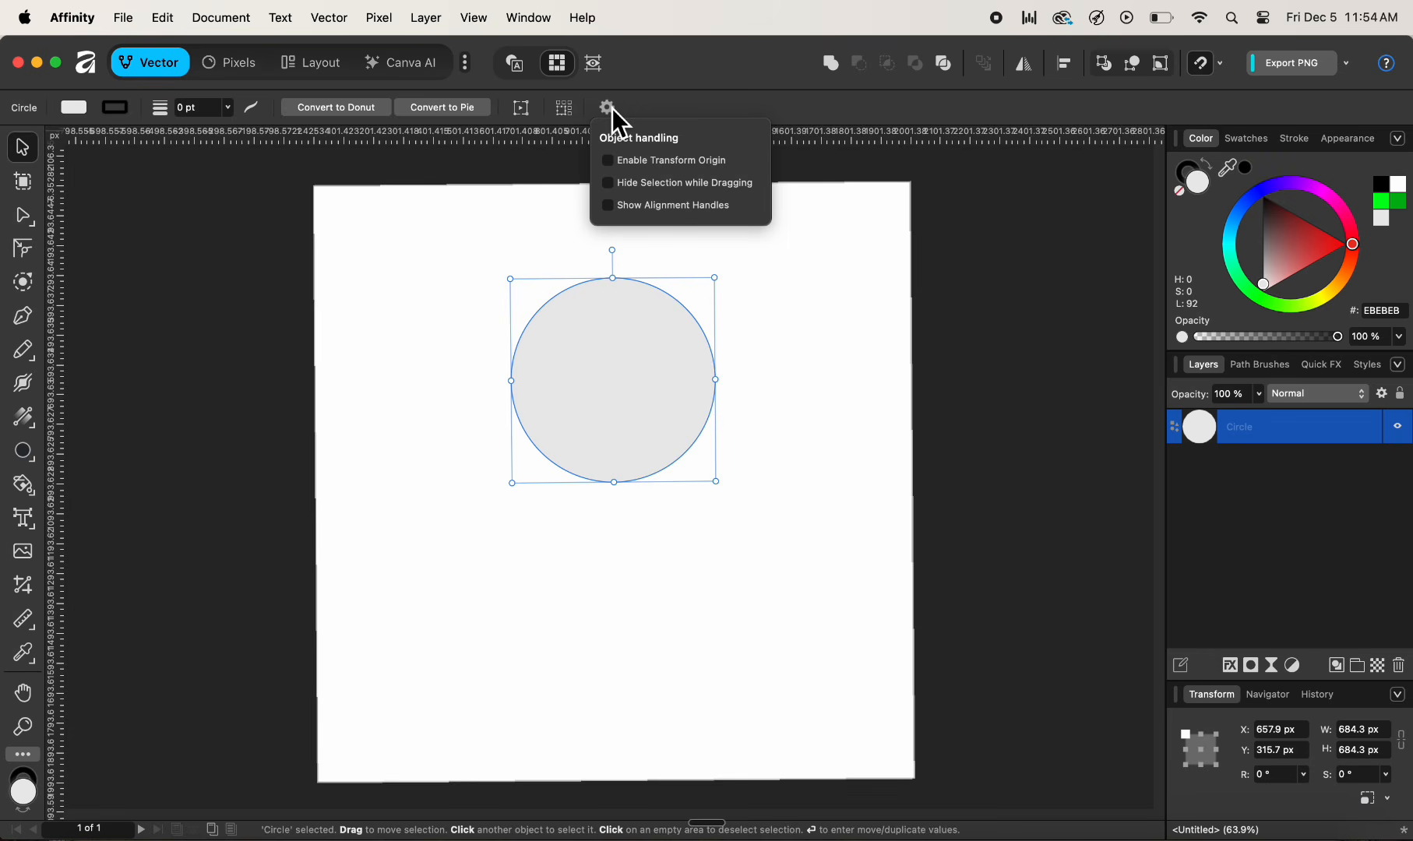
click(630, 167)
click(616, 387)
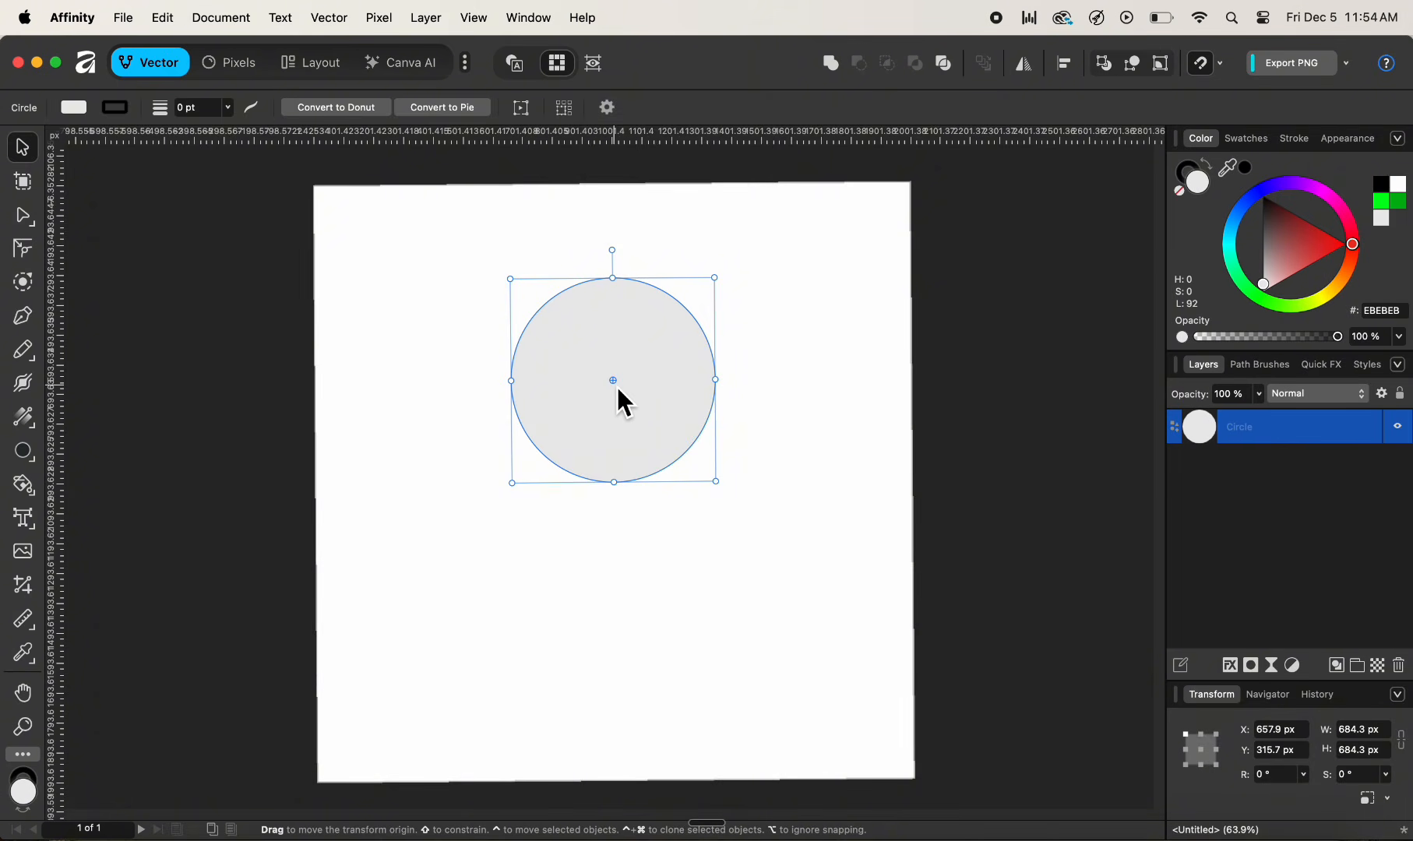
drag(617, 387, 622, 492)
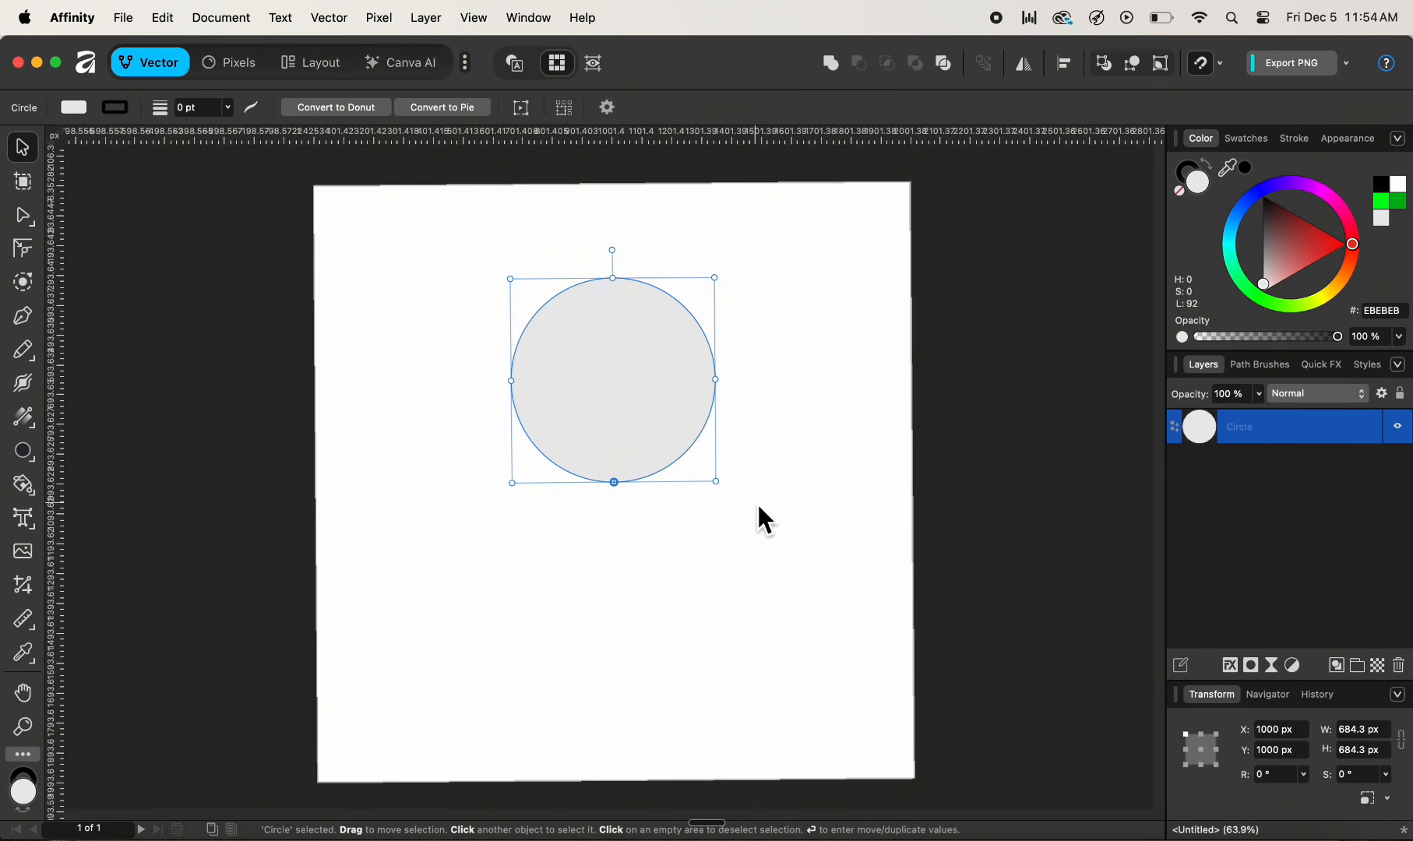
- Set the circle's blend mode to Multiply and duplicate it 12 times, rotating each copy by 30°
click(1319, 399)
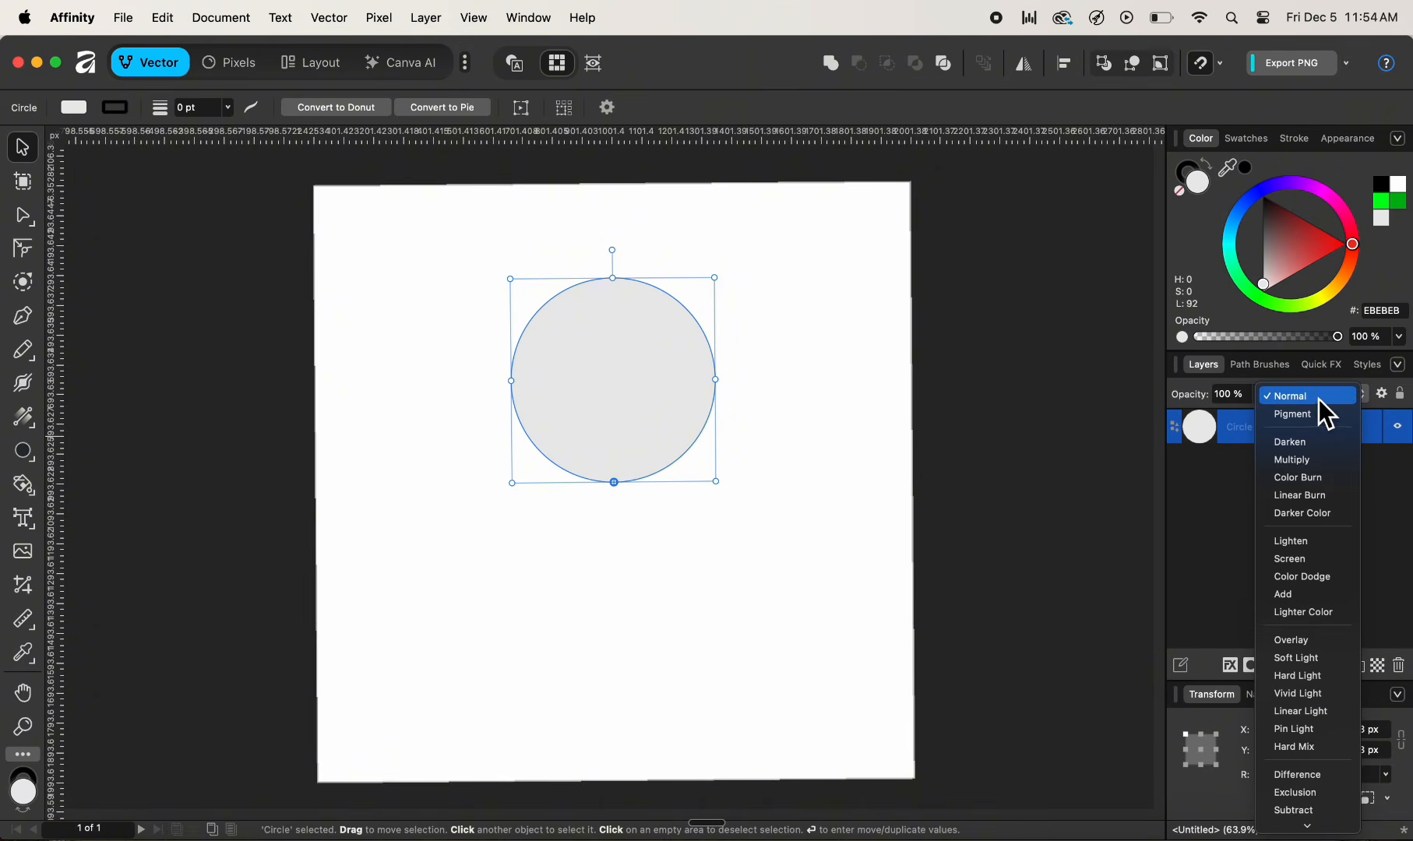
click(1316, 461)
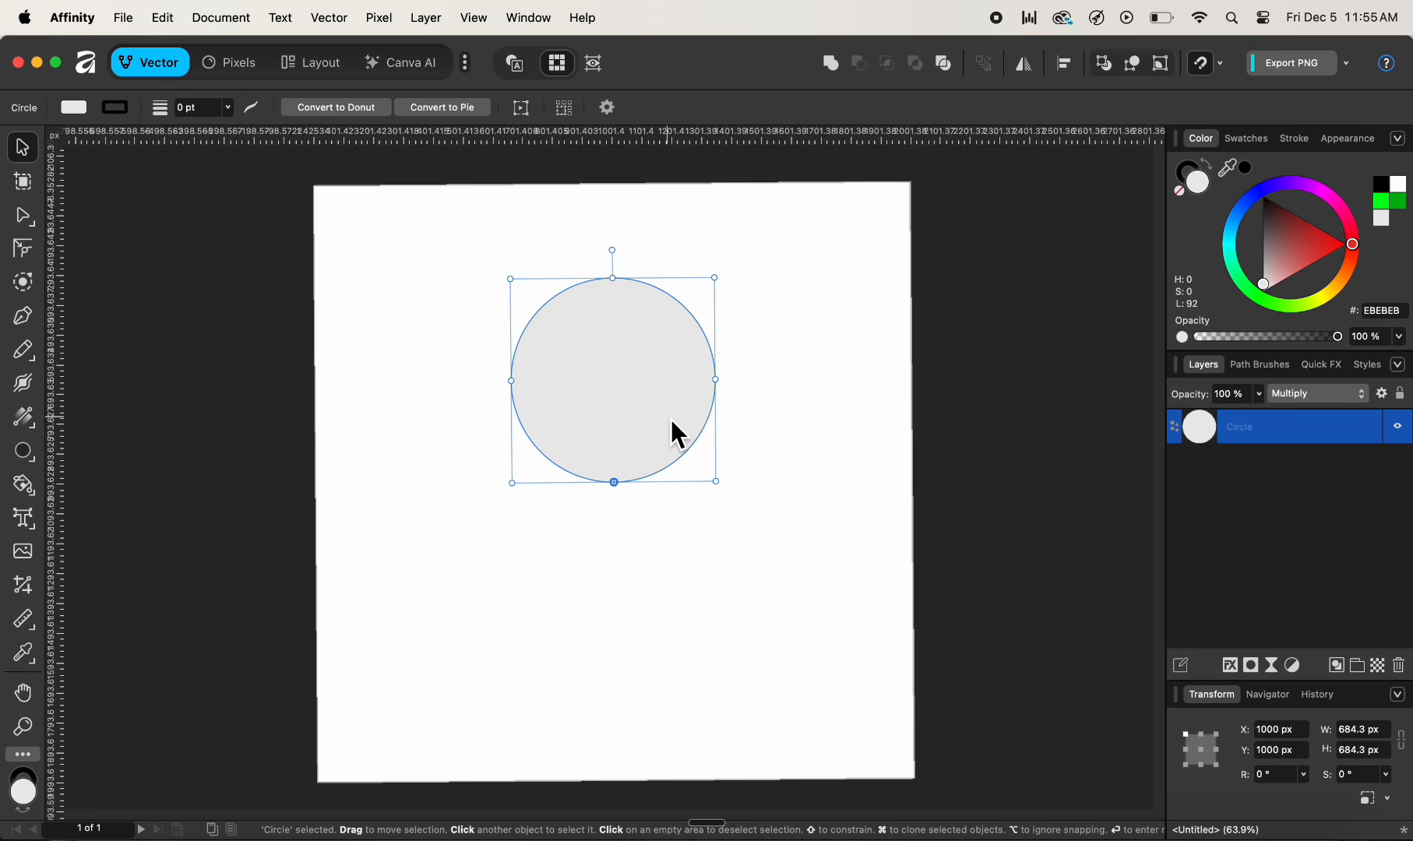
key(Return)
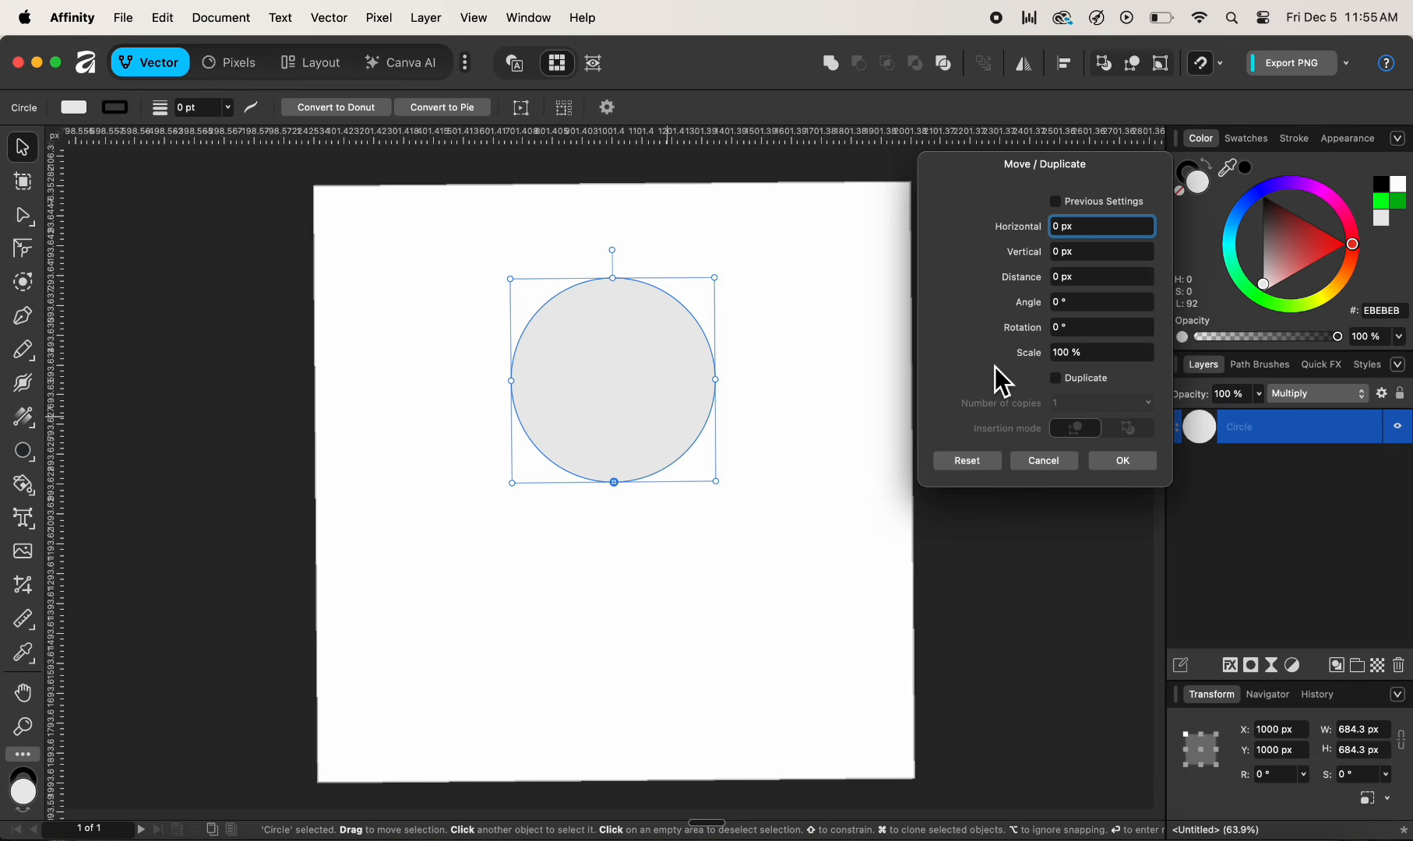
click(1058, 381)
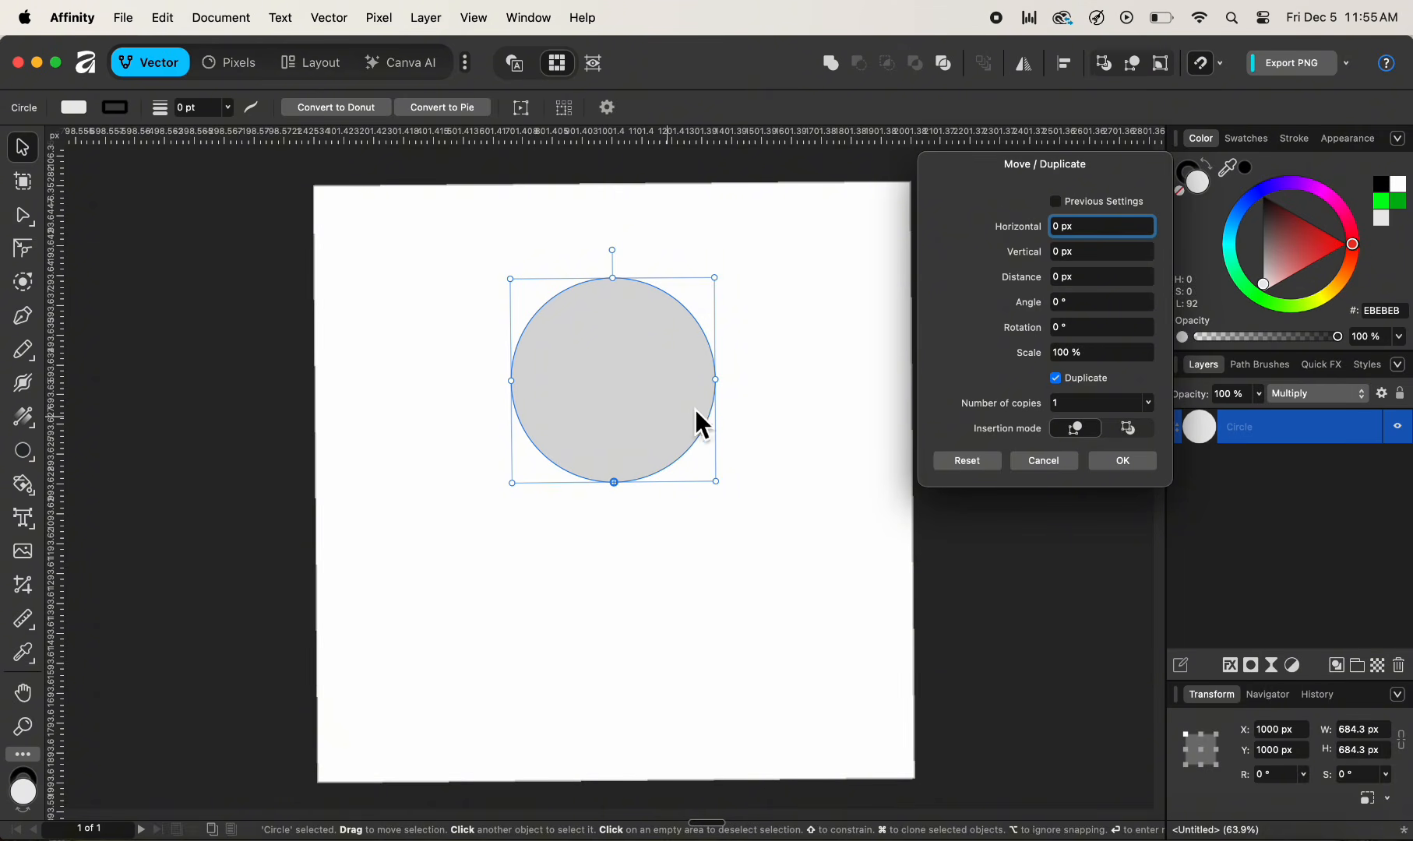
click(1083, 407)
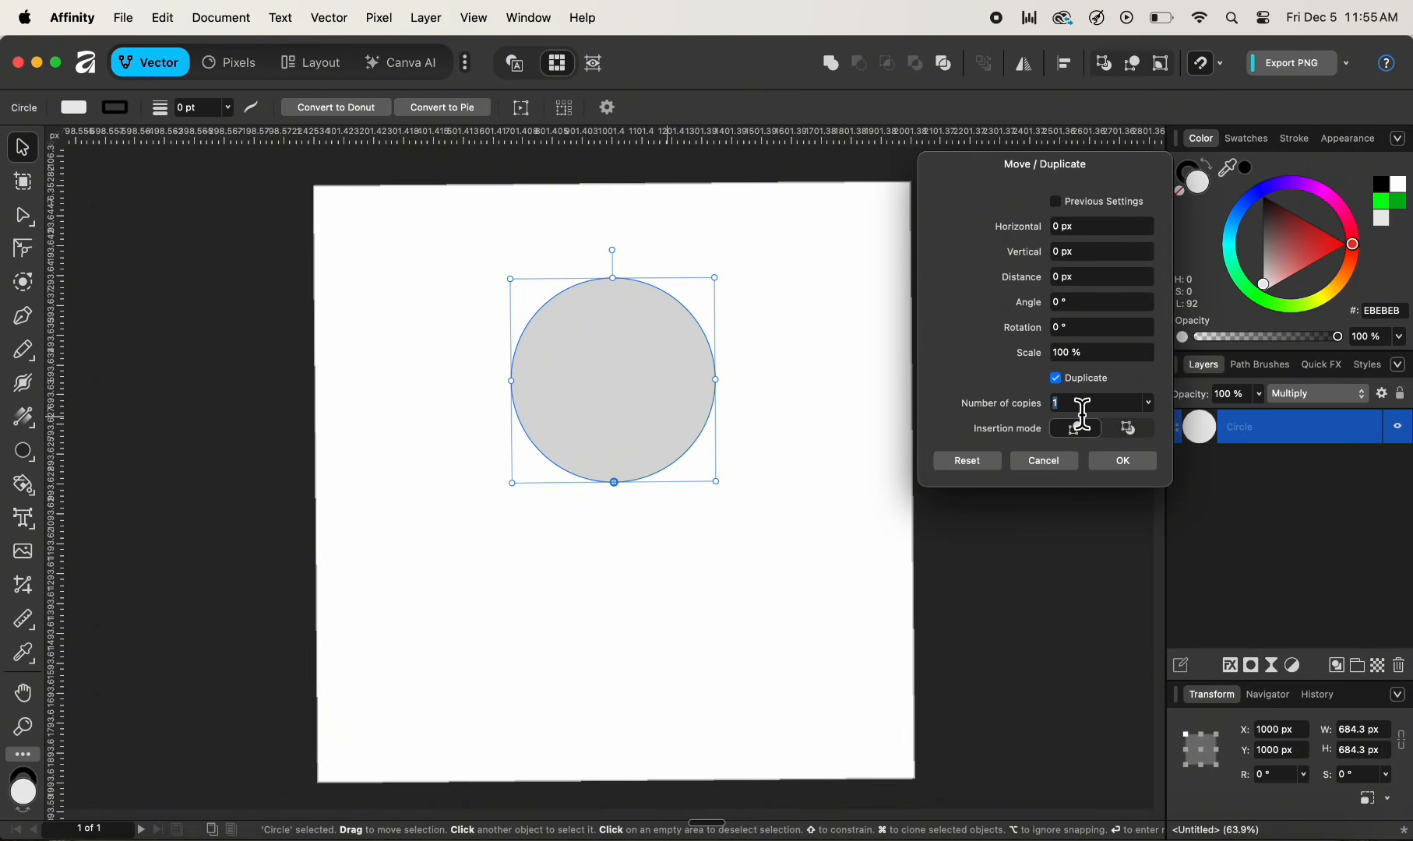
text(12)
key(Tab)
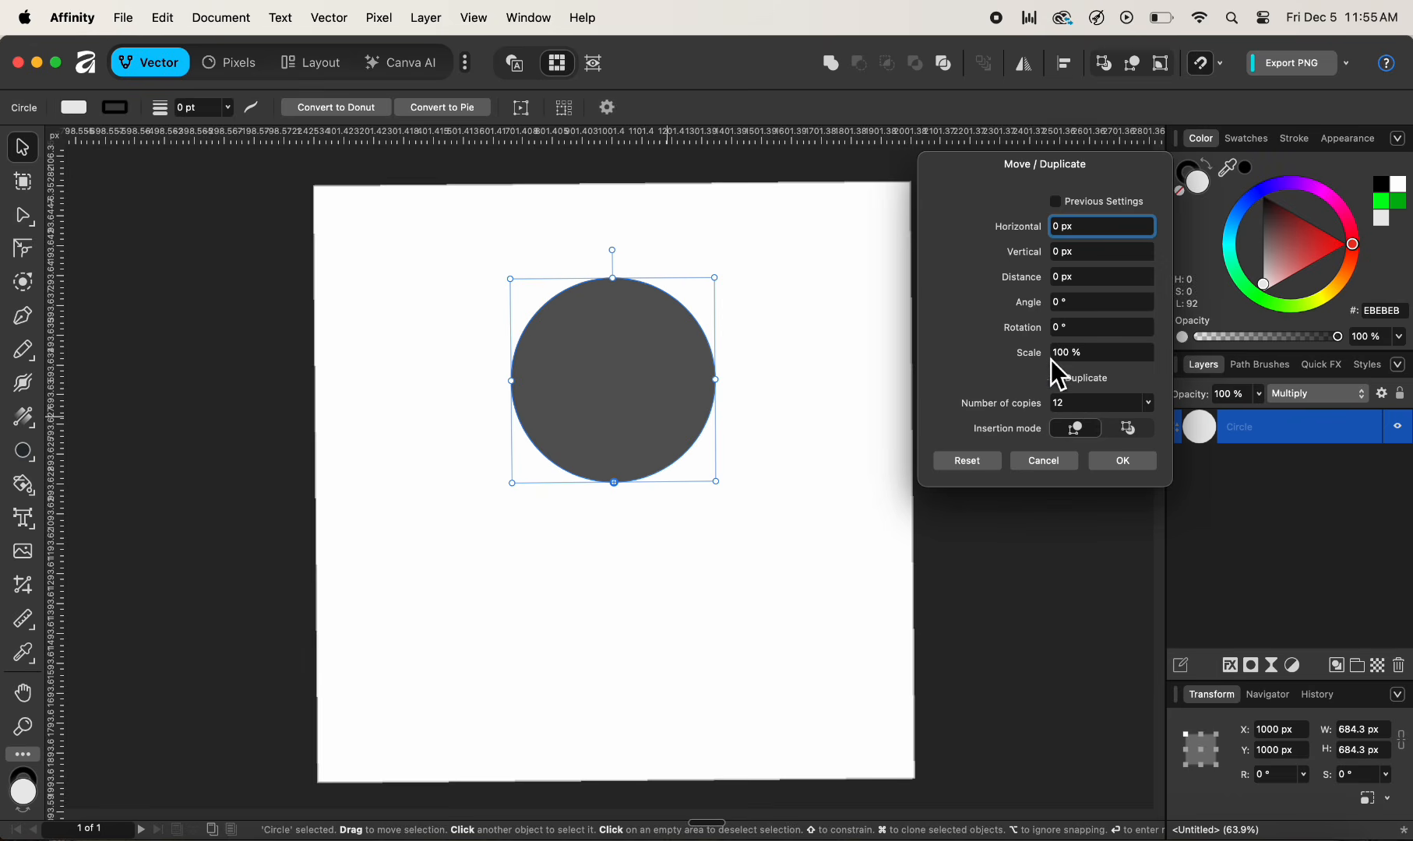
click(1077, 327)
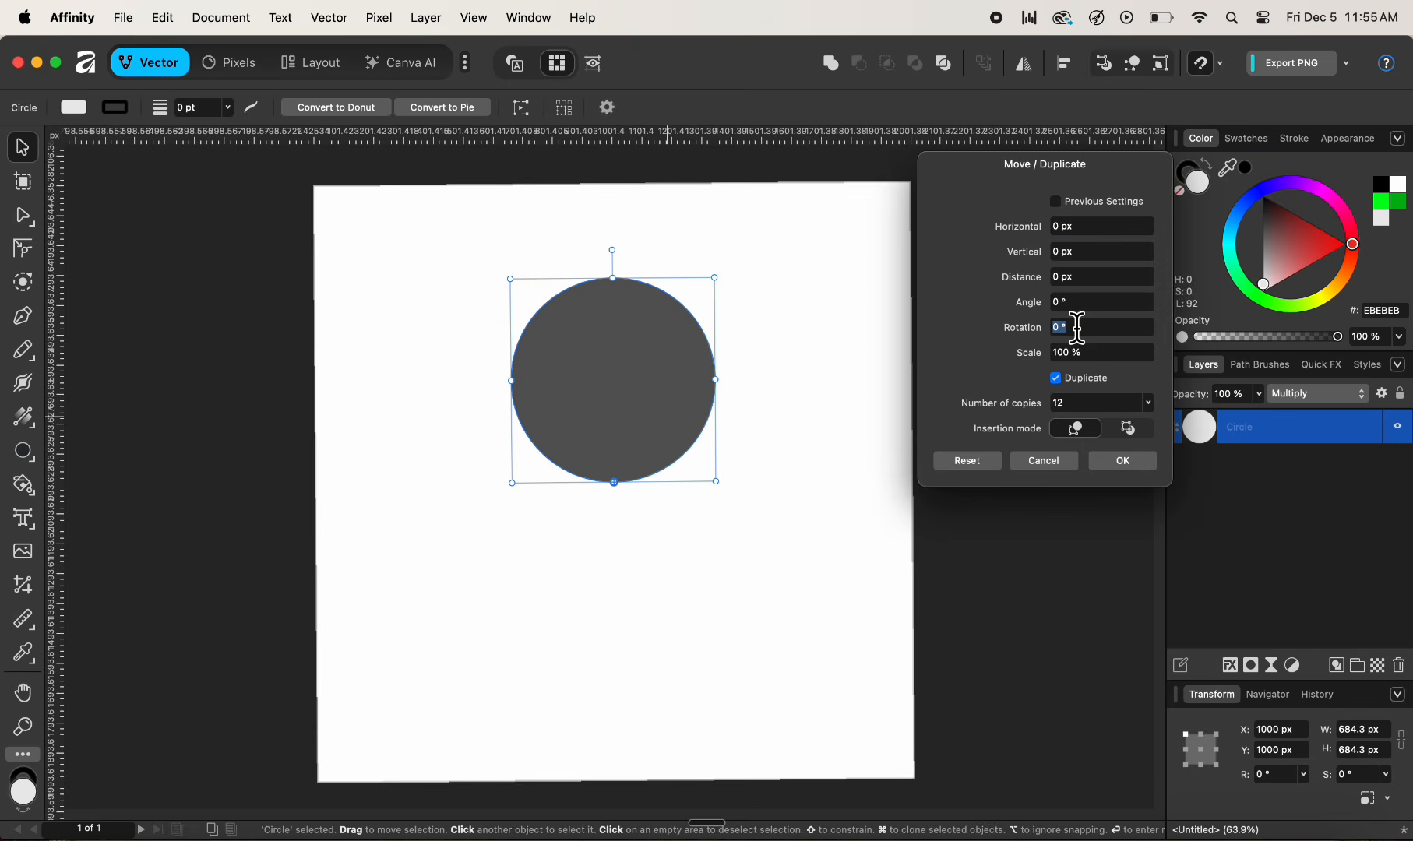
text(30)
key(Tab)
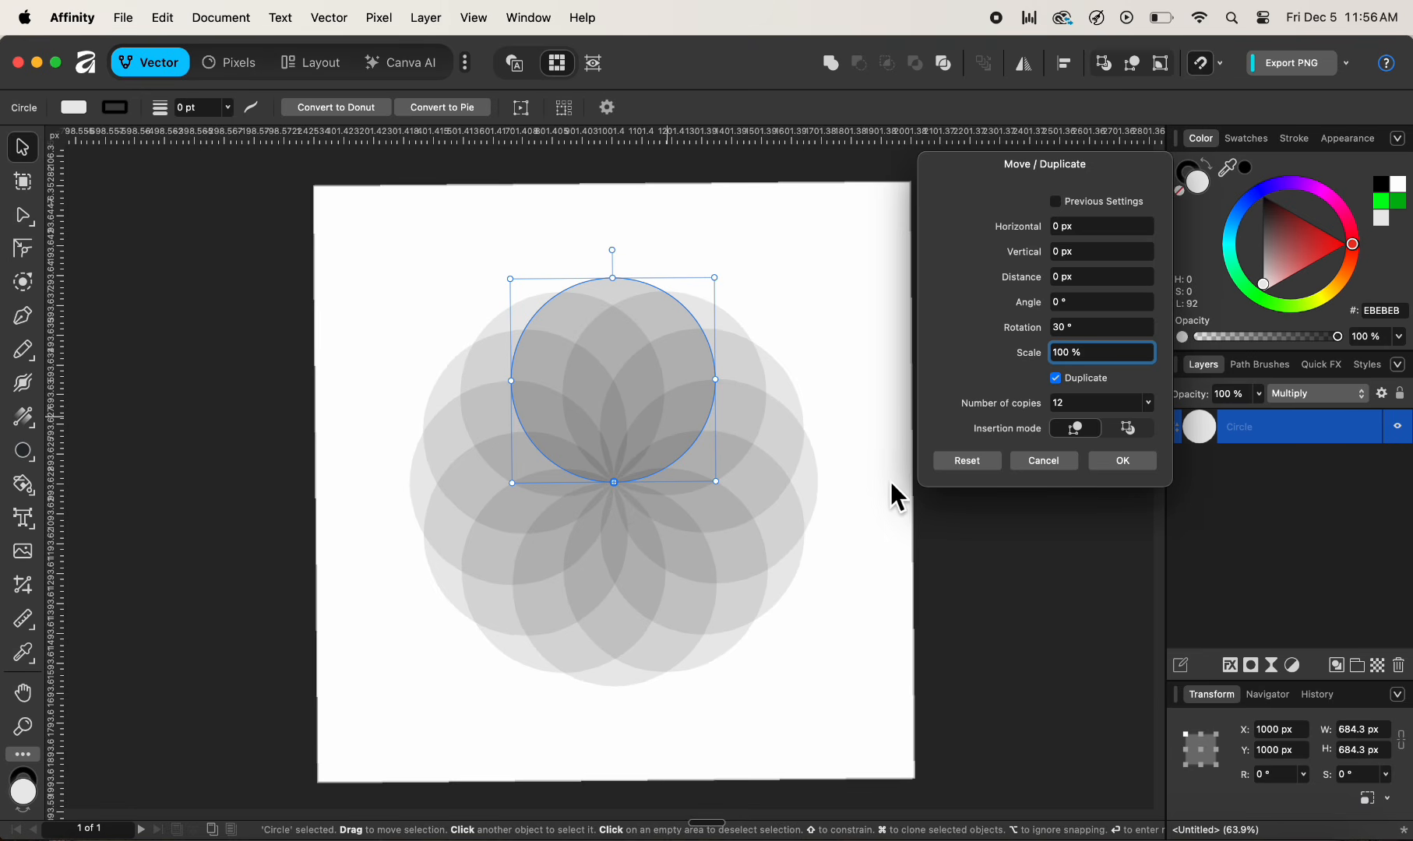
click(1127, 465)
- Select all the circles and switch to the Shape Builder tool
drag(890, 219, 394, 733)
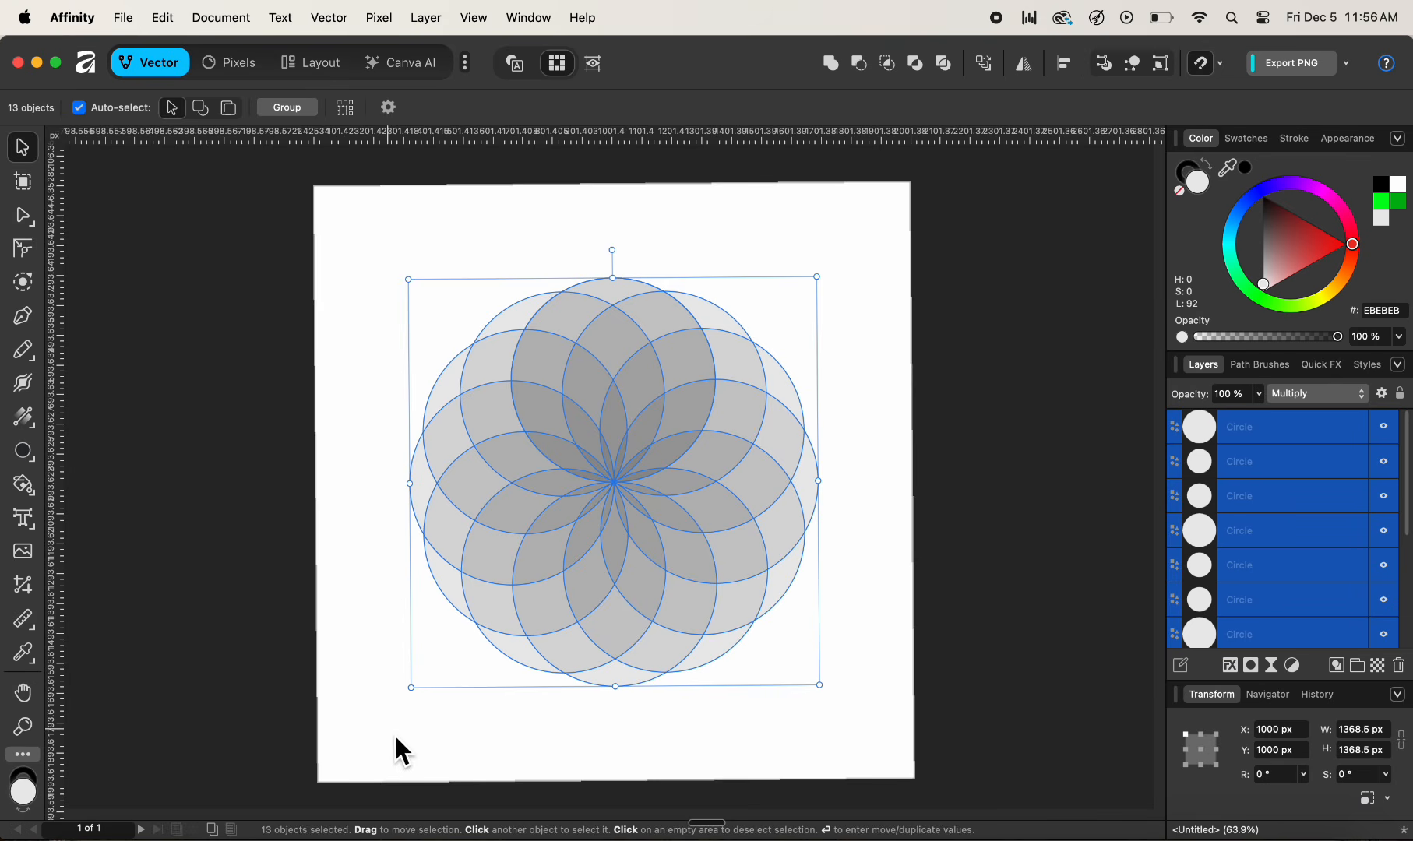
click(23, 484)
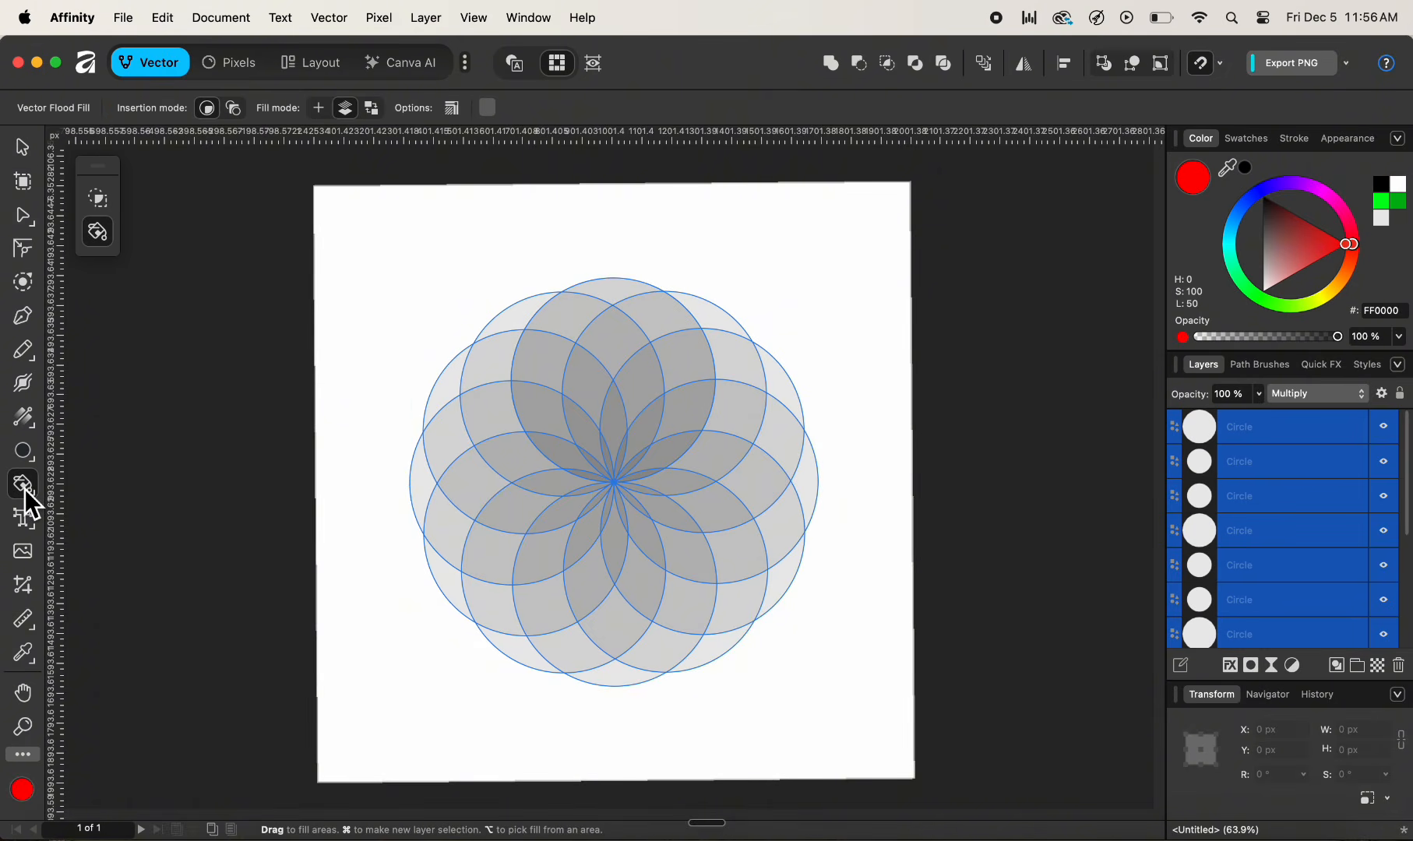
click(97, 204)
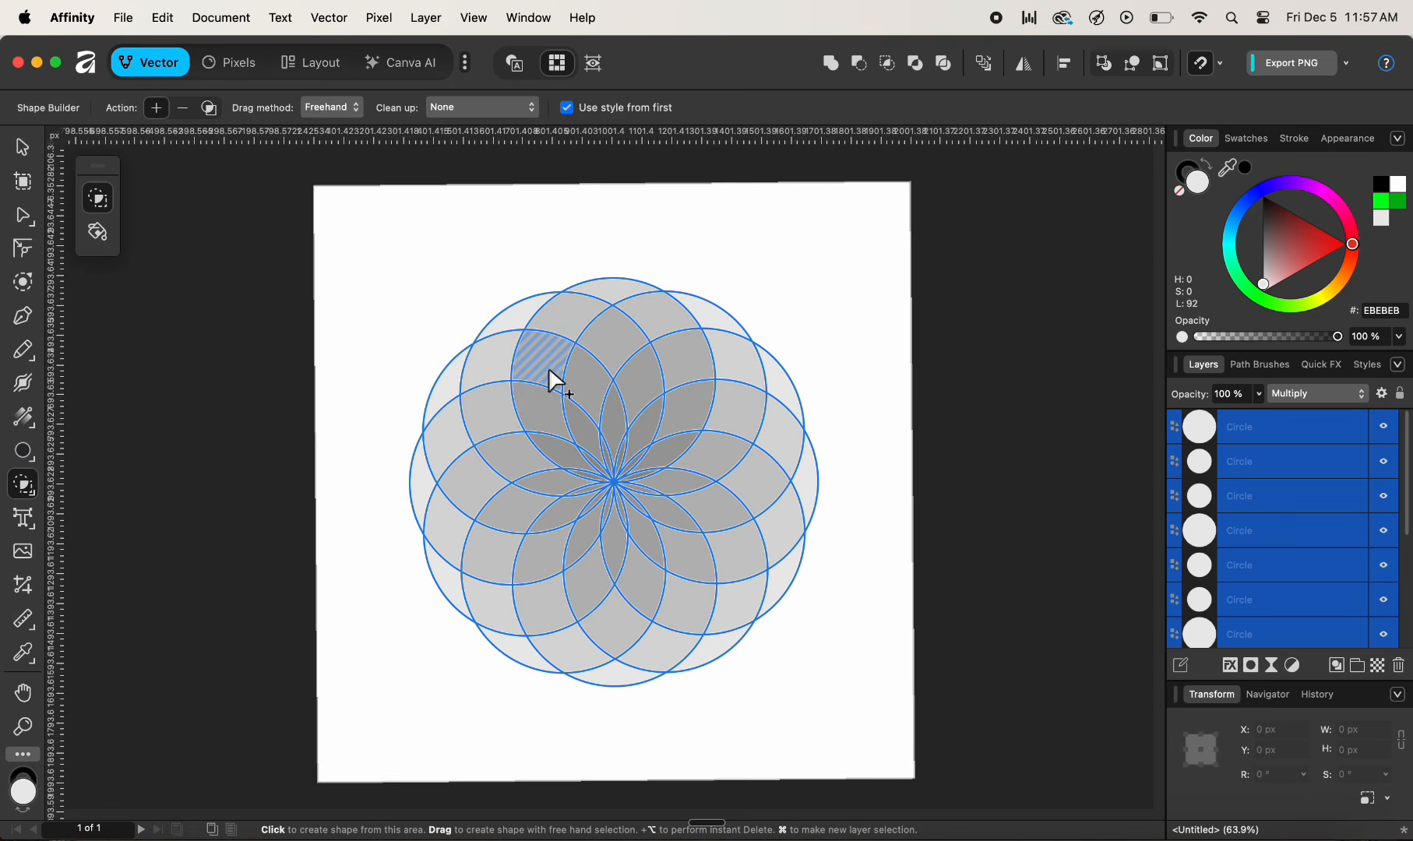
- Try building a shape from the upper-left overlapping areas, then undo it
drag(546, 355, 547, 398)
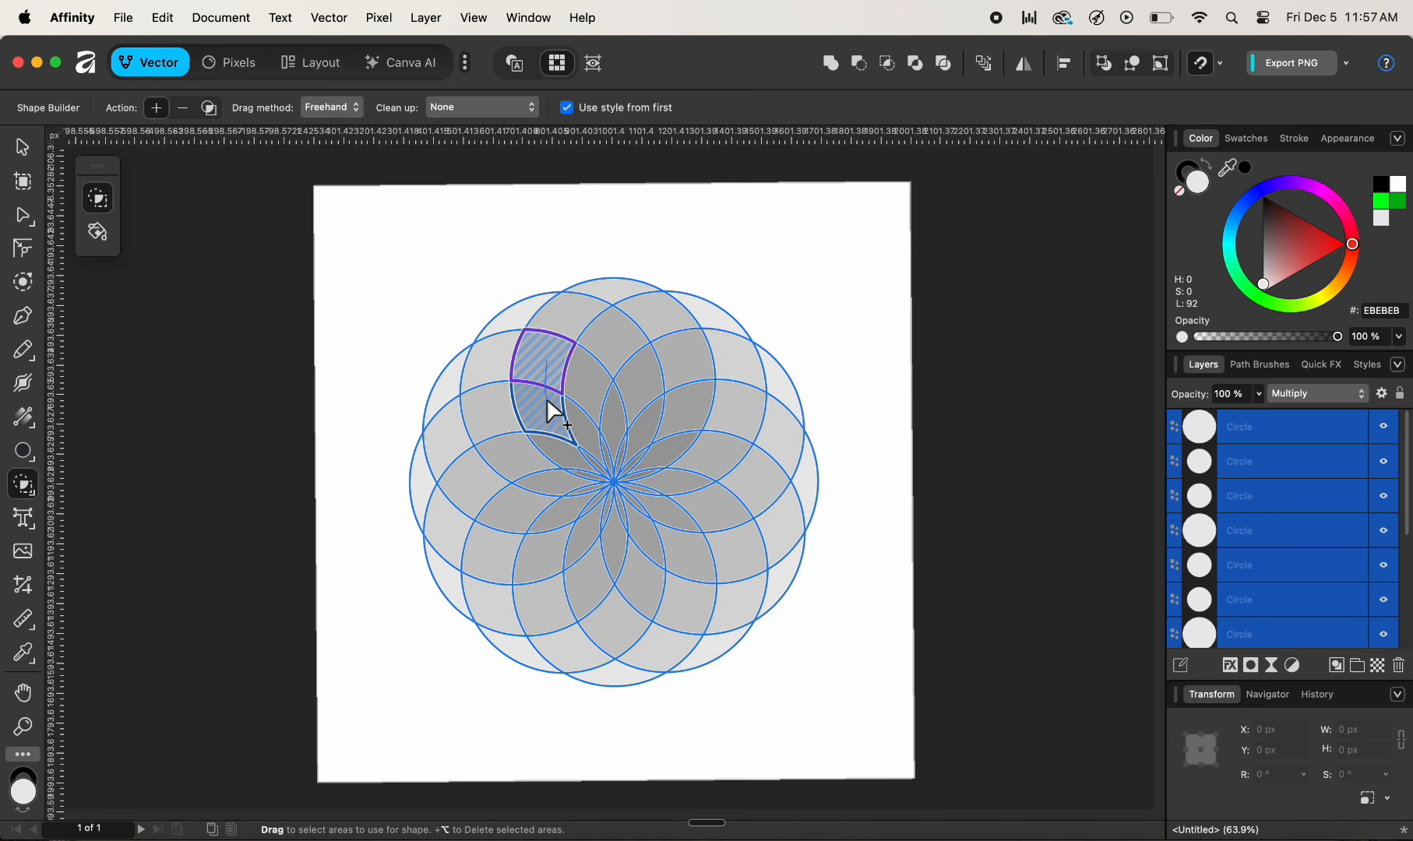
drag(580, 467, 585, 472)
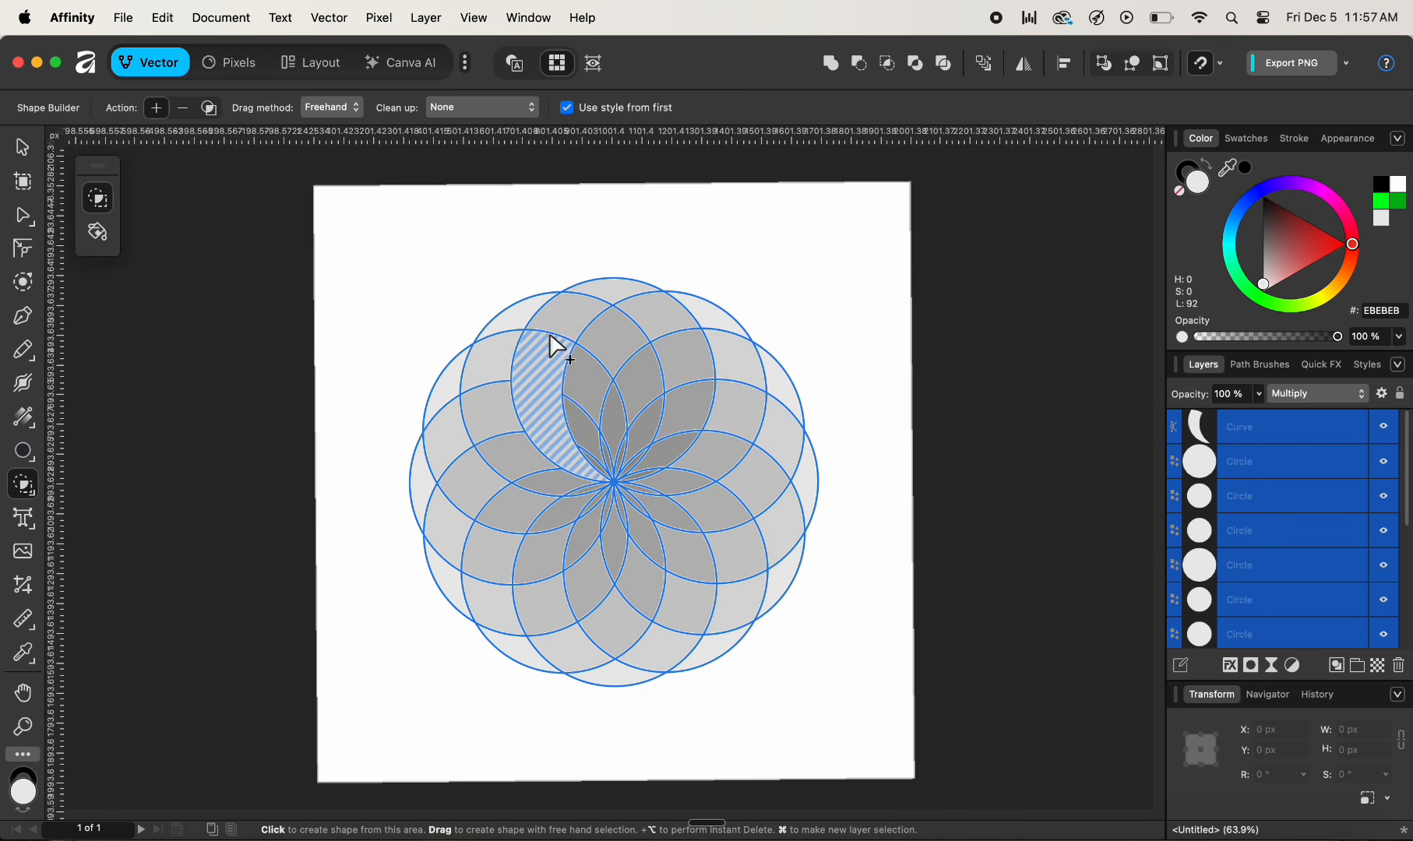
mouse_move(548, 397)
mouse_down()
mouse_move(571, 454)
mouse_move(559, 441)
mouse_up()
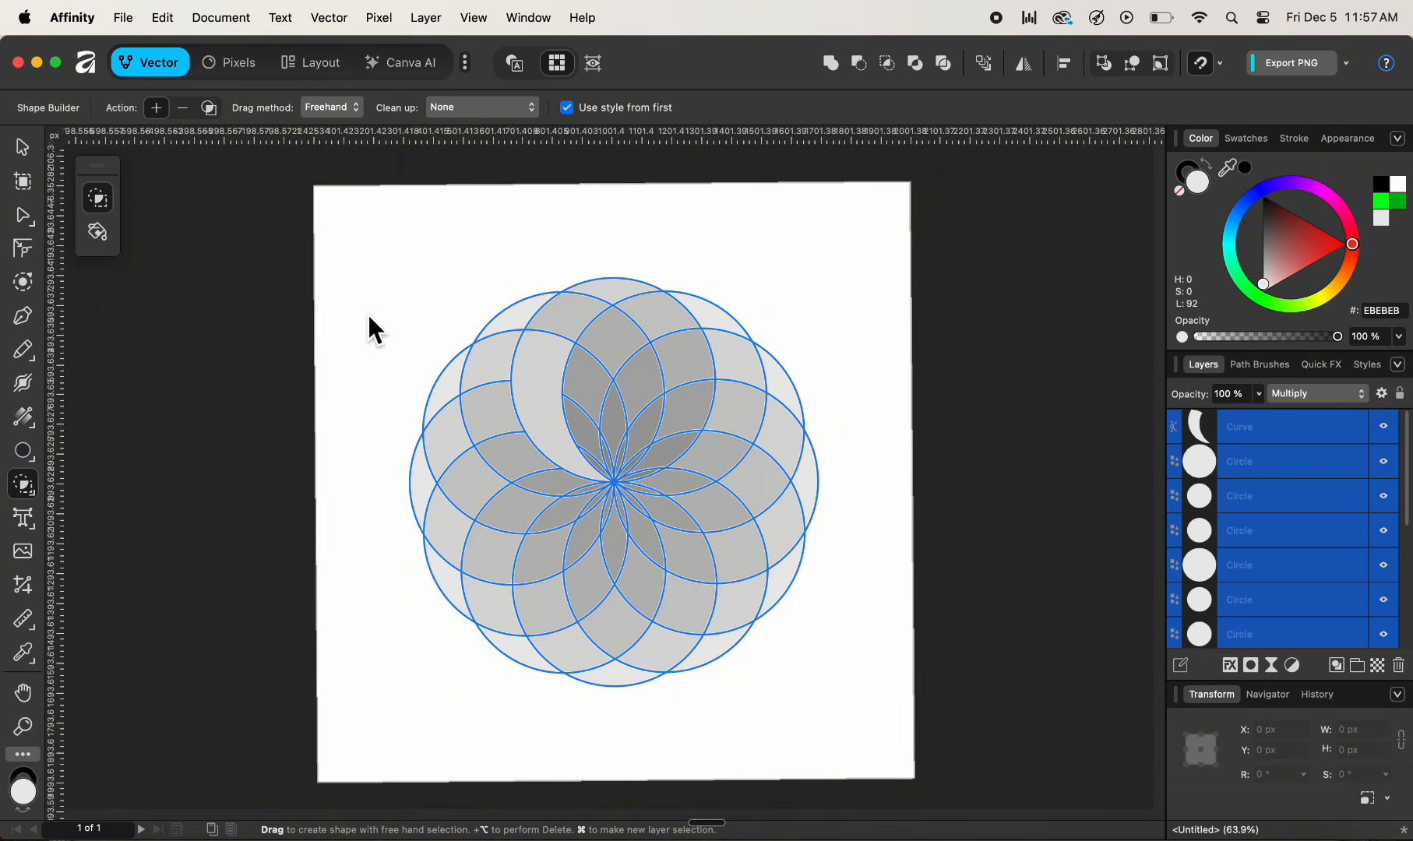
key(super)
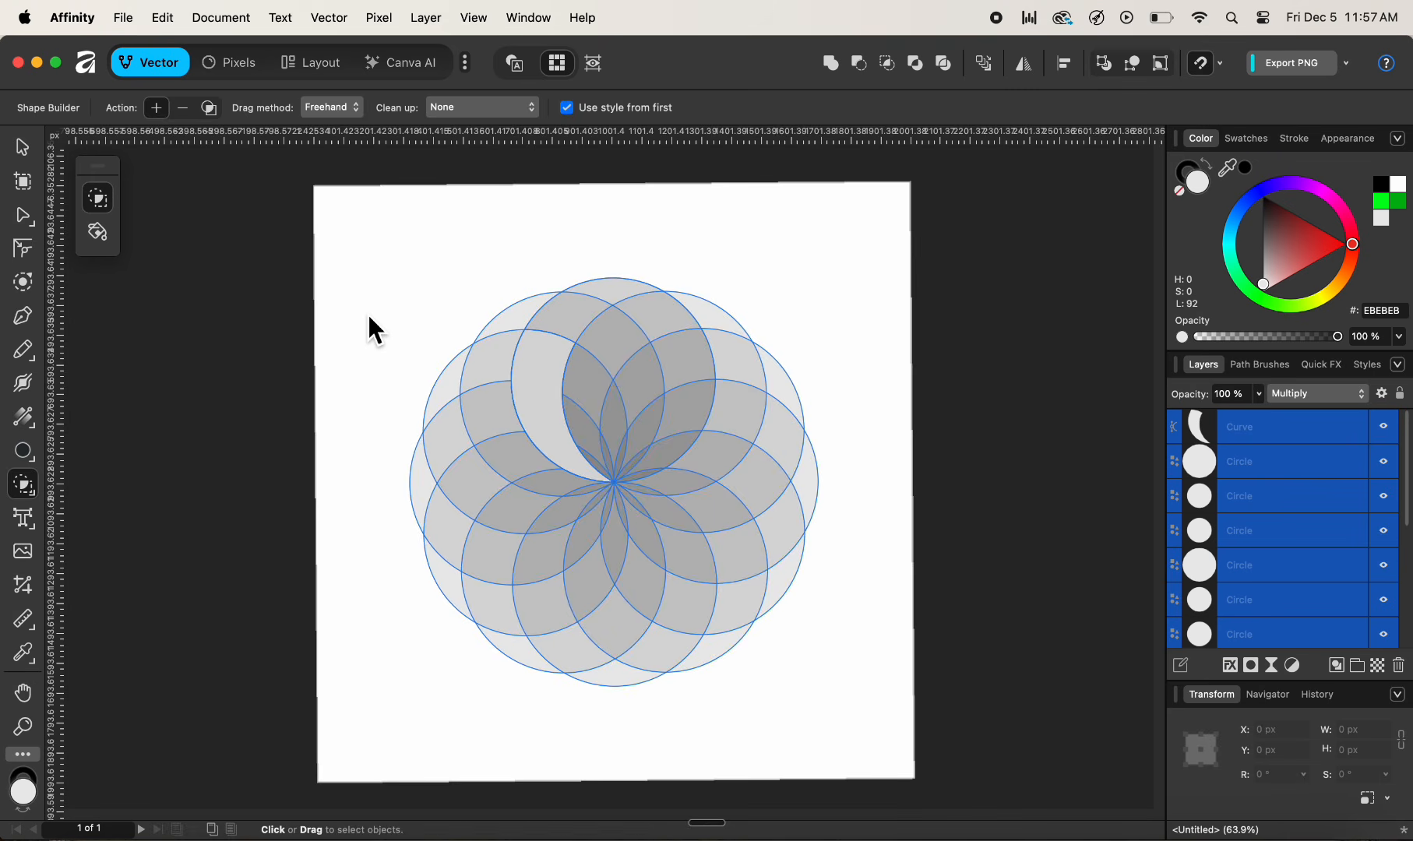
key(super+z)
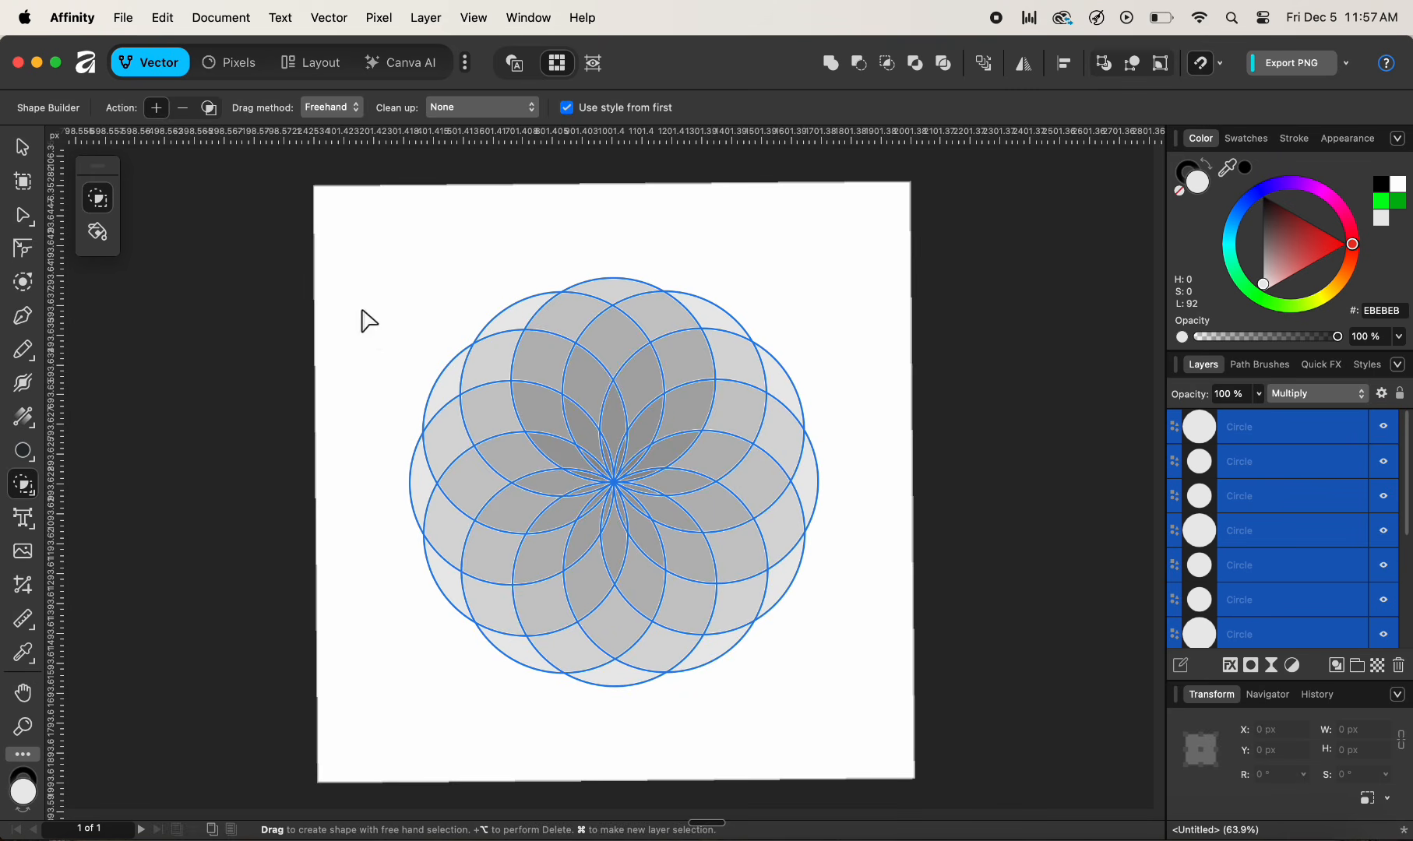
click(187, 111)
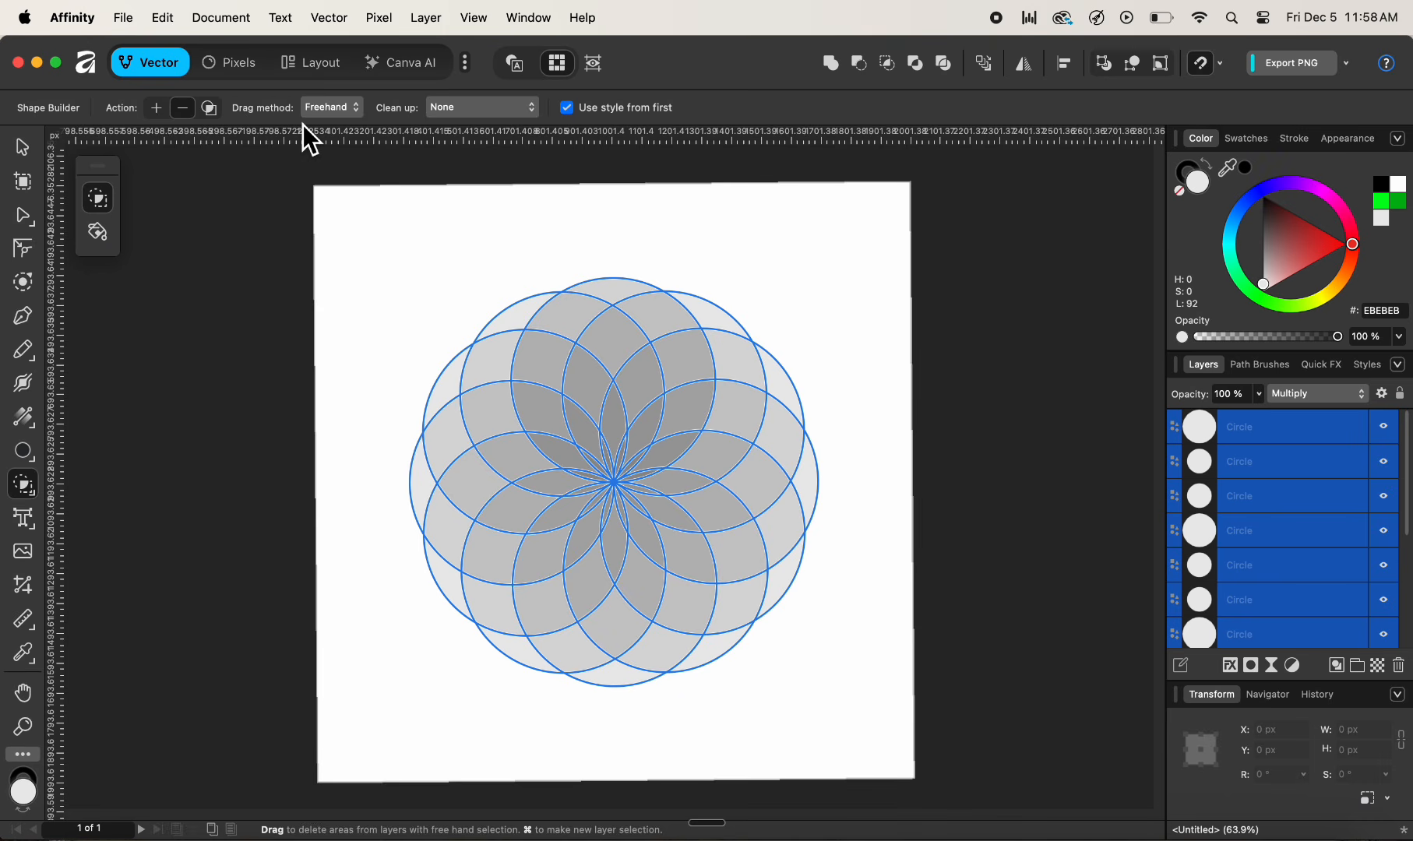
click(326, 111)
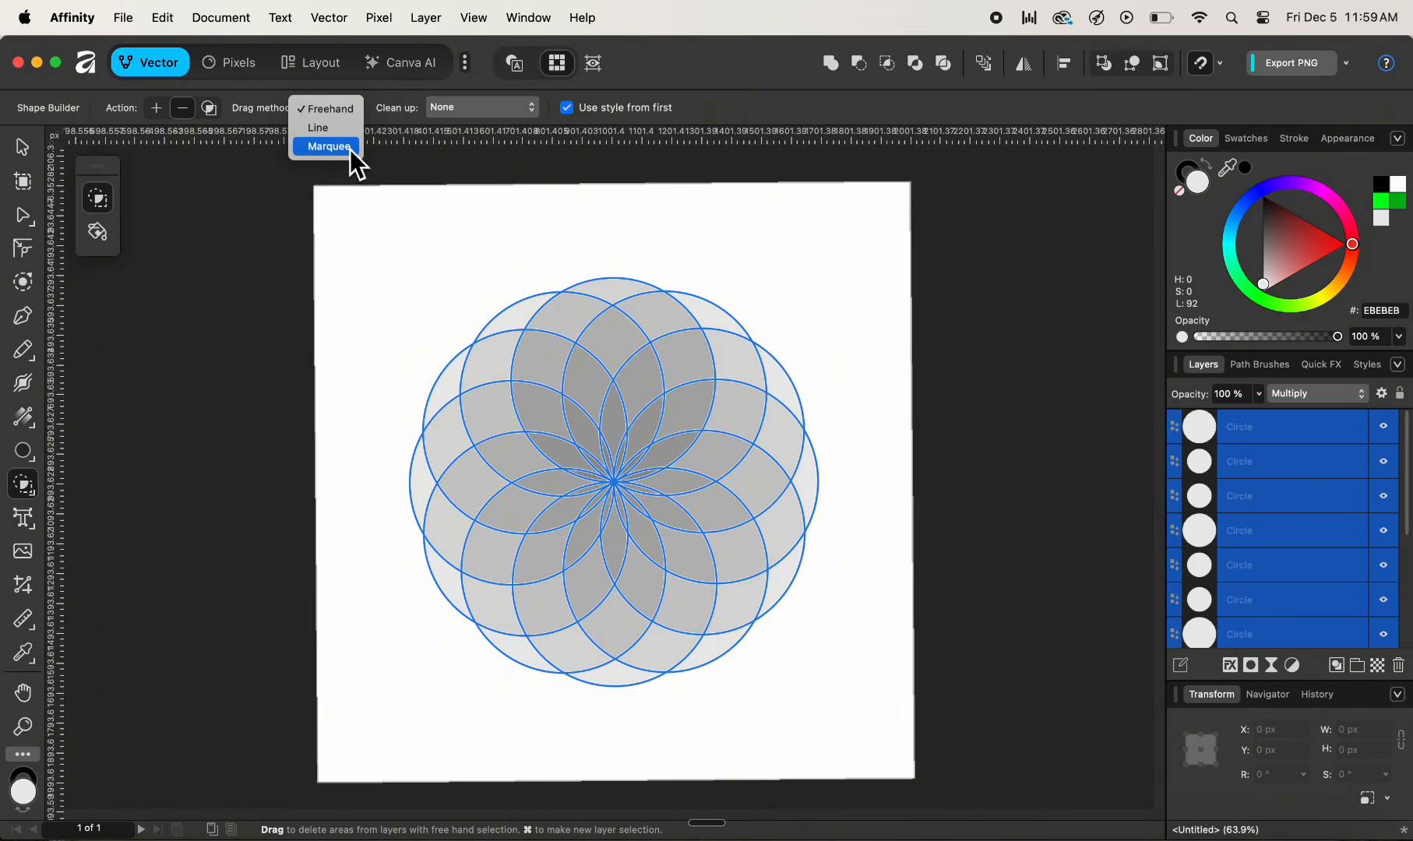
click(393, 120)
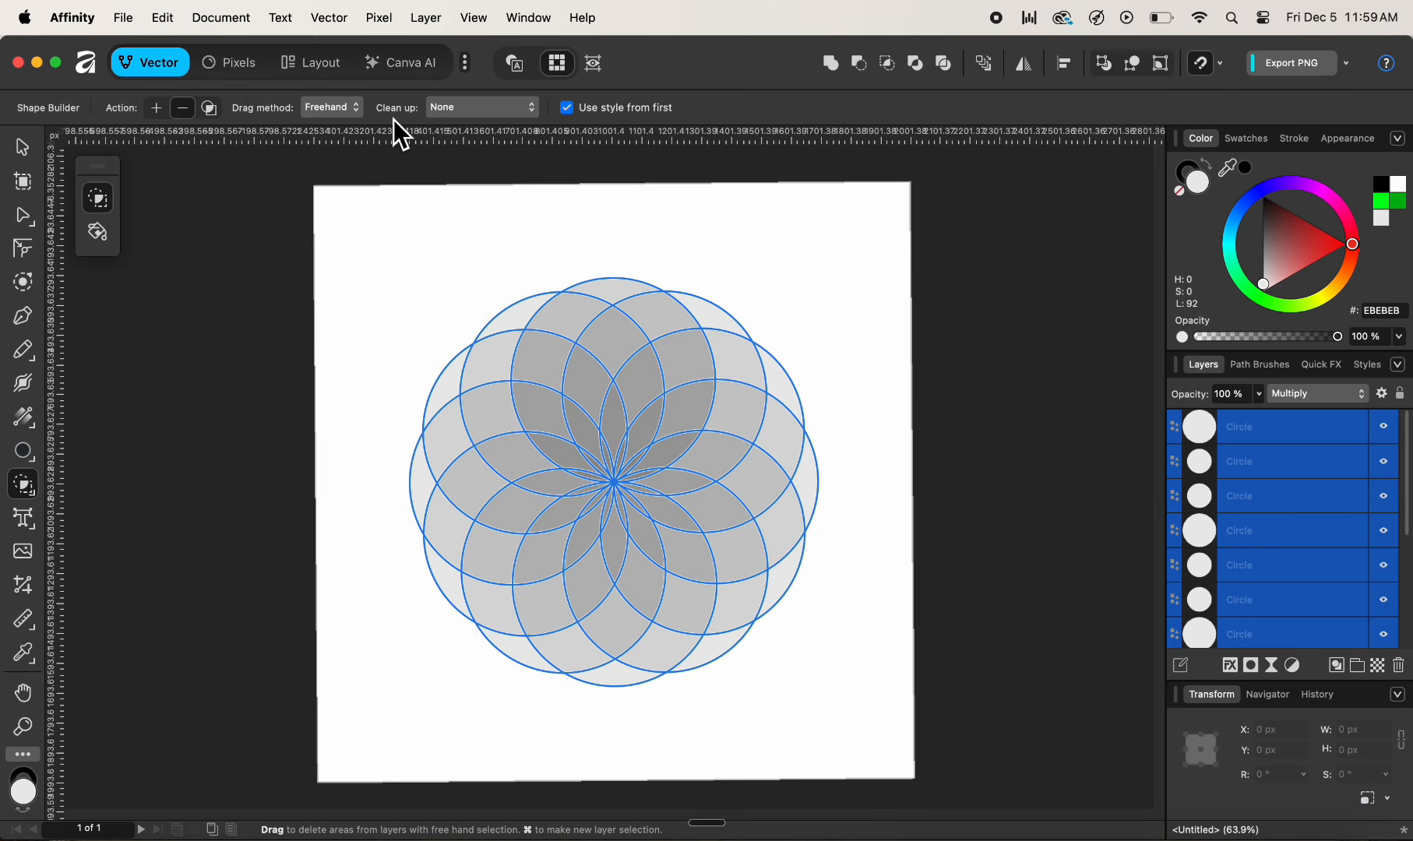
click(508, 113)
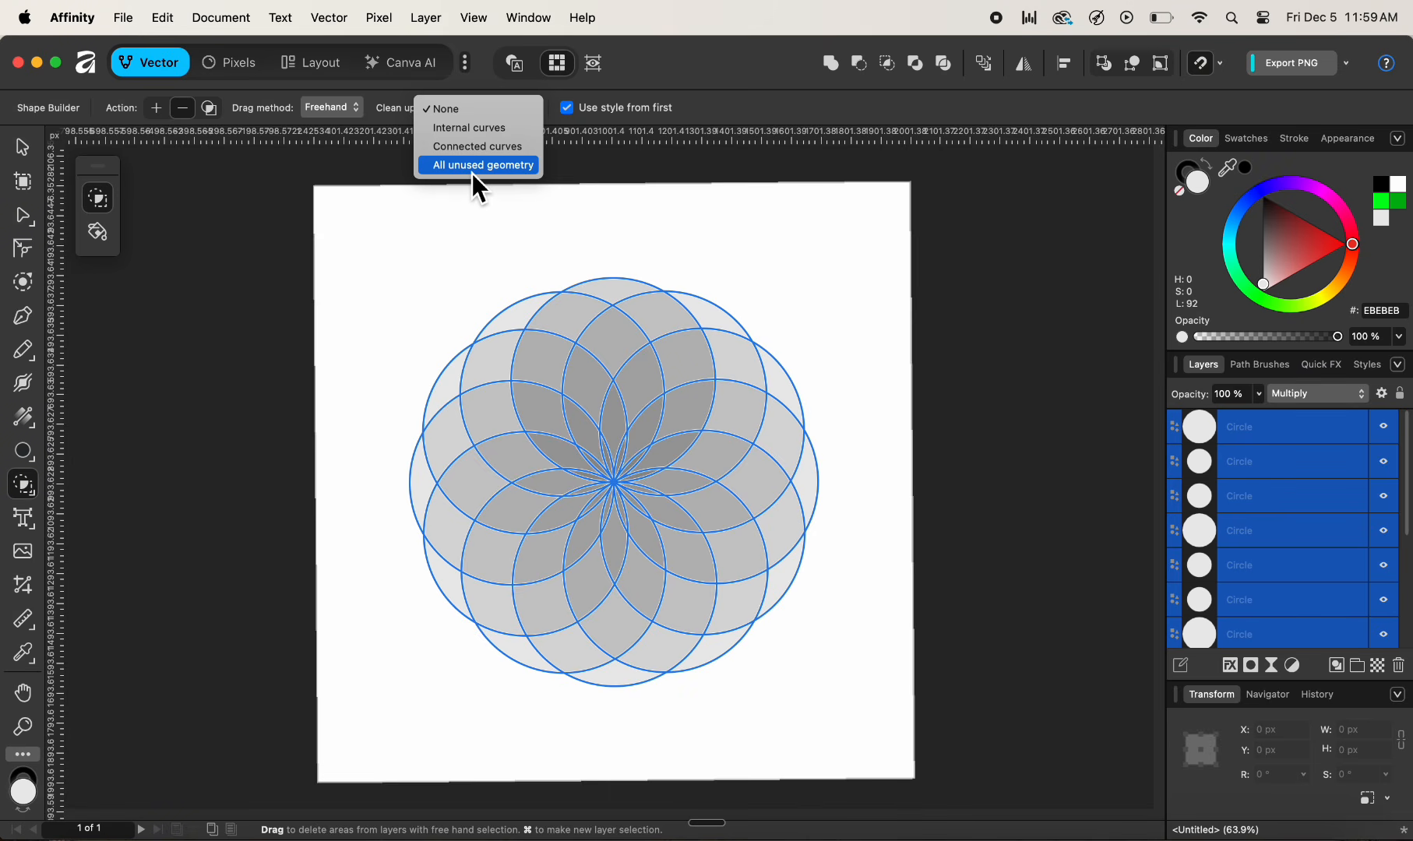
click(479, 114)
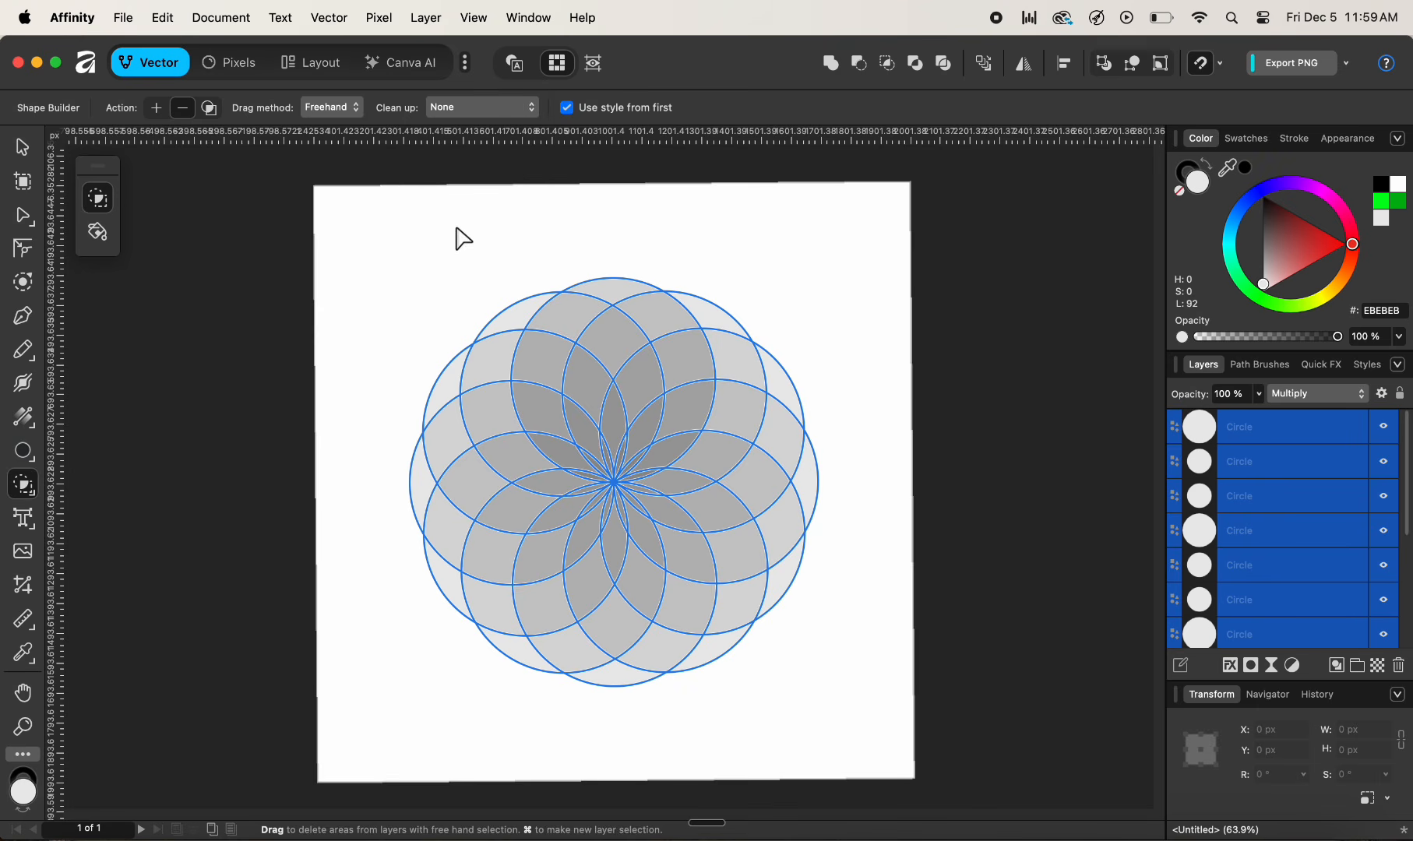
click(158, 109)
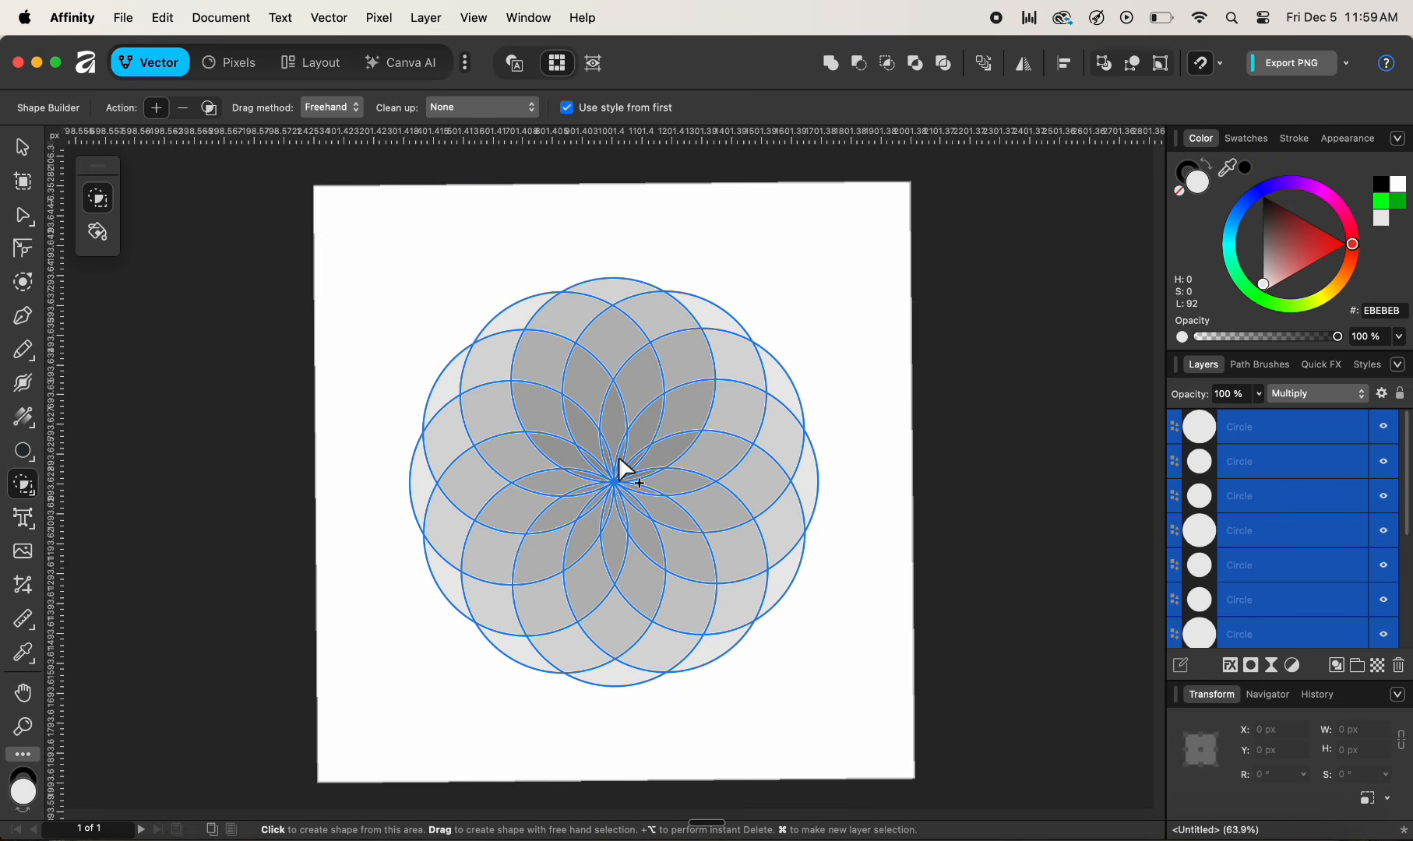
- Build petal shapes from six of the overlapping lens regions around the rosette's centre with the Shape Builder
key(super+minus)
scroll(620, 460, up, 10)
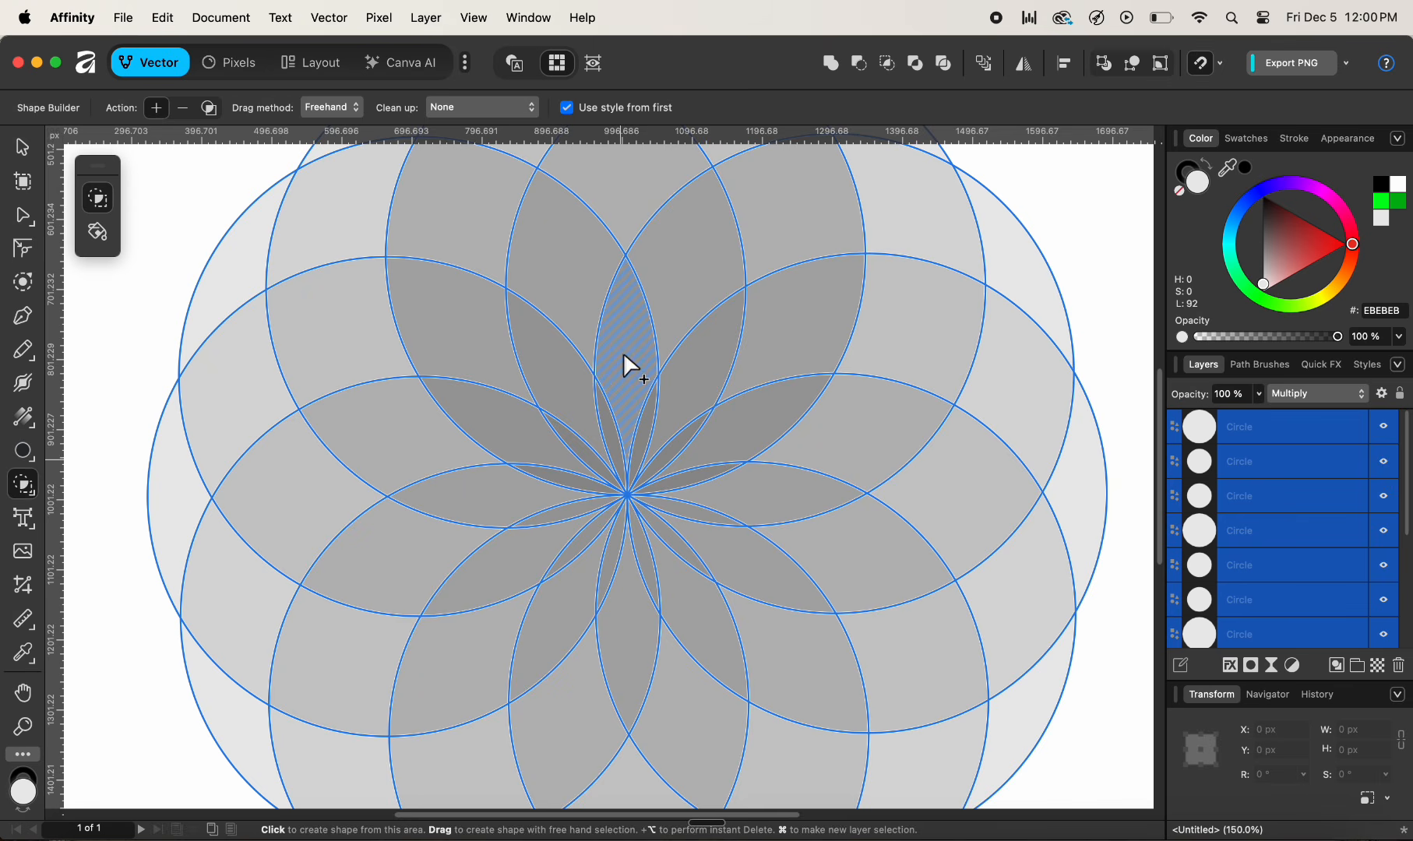
mouse_move(624, 355)
mouse_down()
mouse_move(611, 427)
mouse_move(637, 460)
mouse_up()
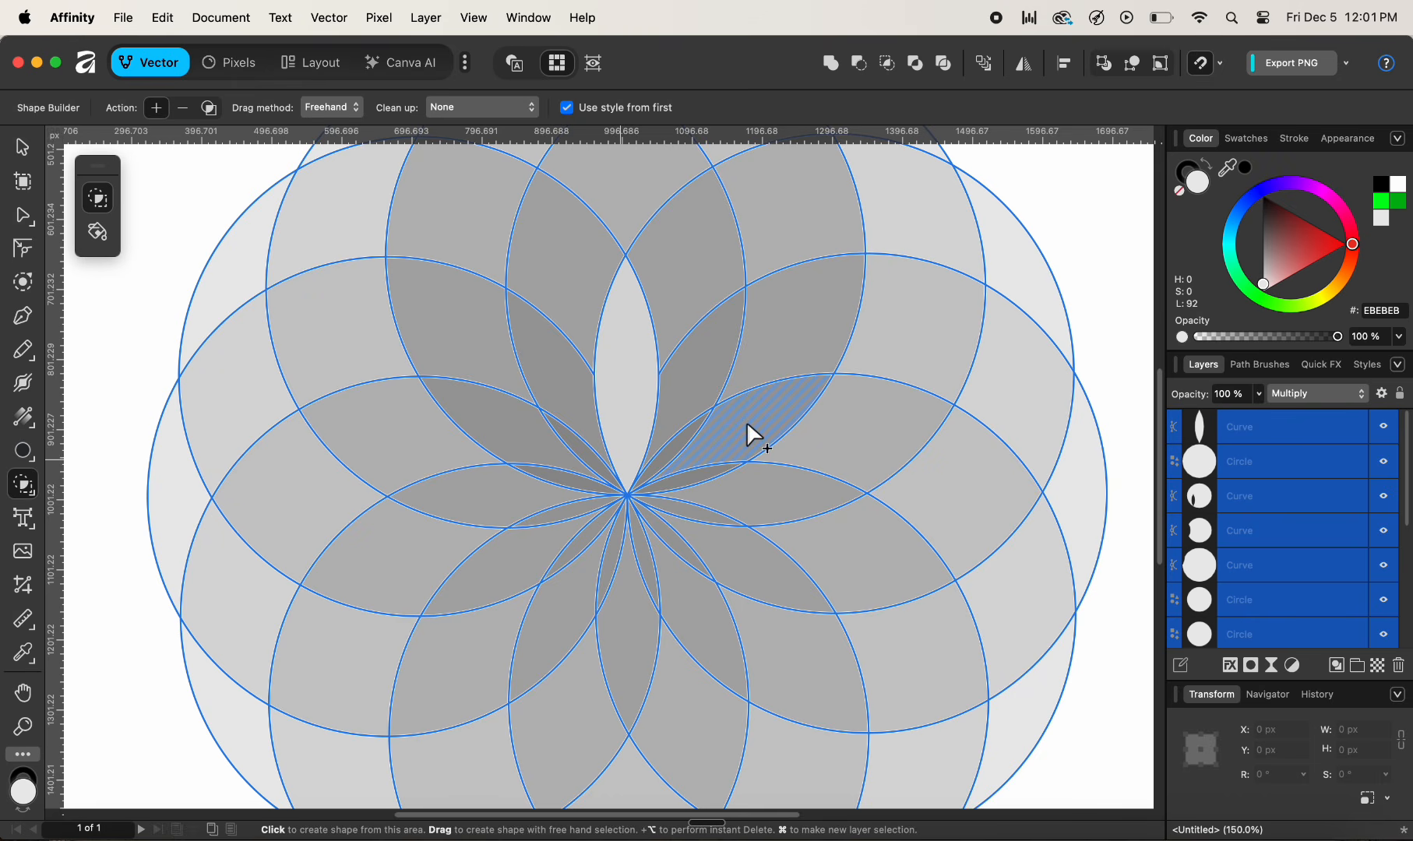
mouse_move(746, 422)
mouse_down()
mouse_move(678, 442)
mouse_move(683, 477)
mouse_up()
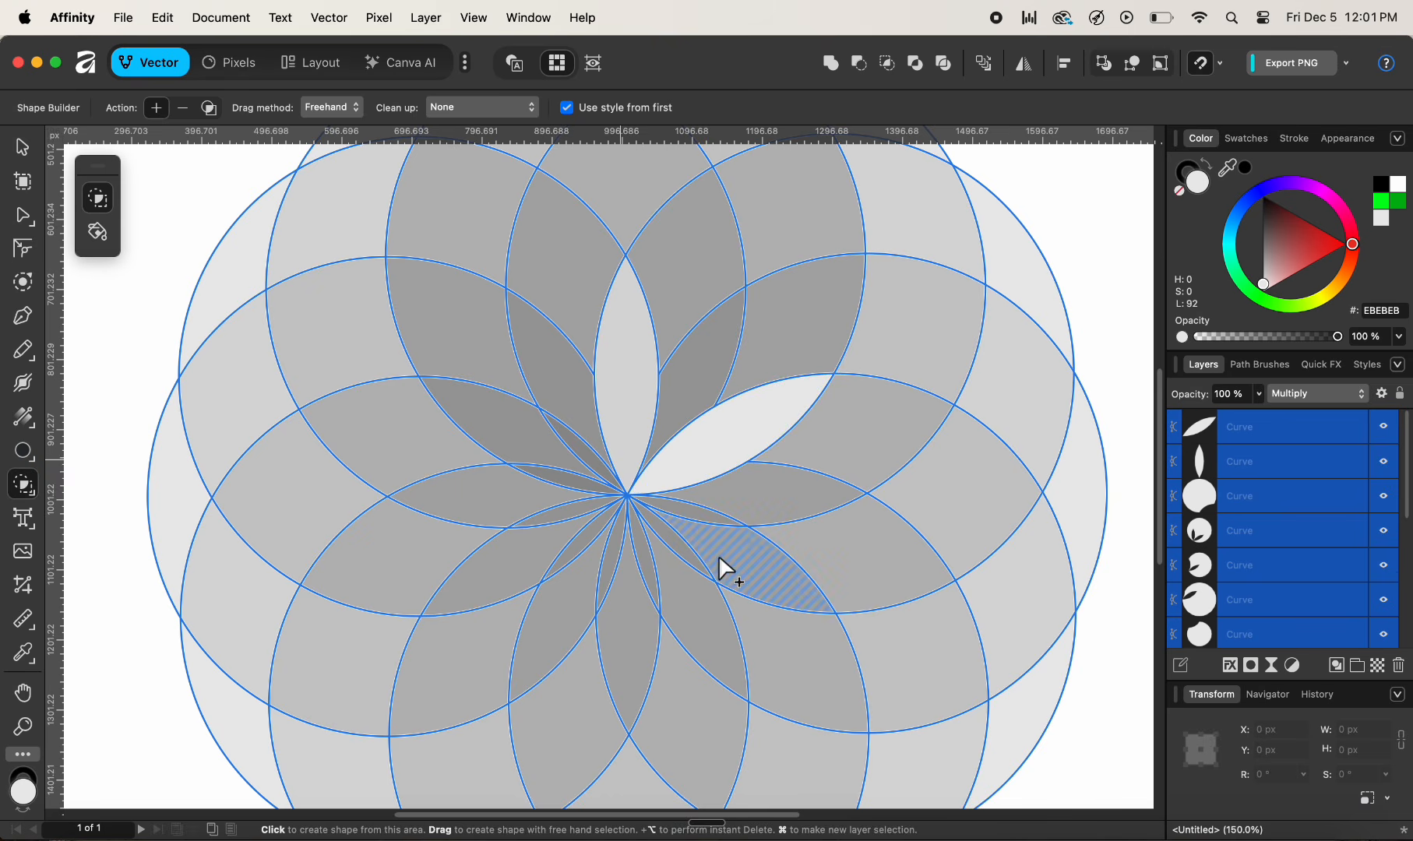
mouse_move(719, 553)
mouse_down()
mouse_move(703, 513)
mouse_move(671, 535)
mouse_up()
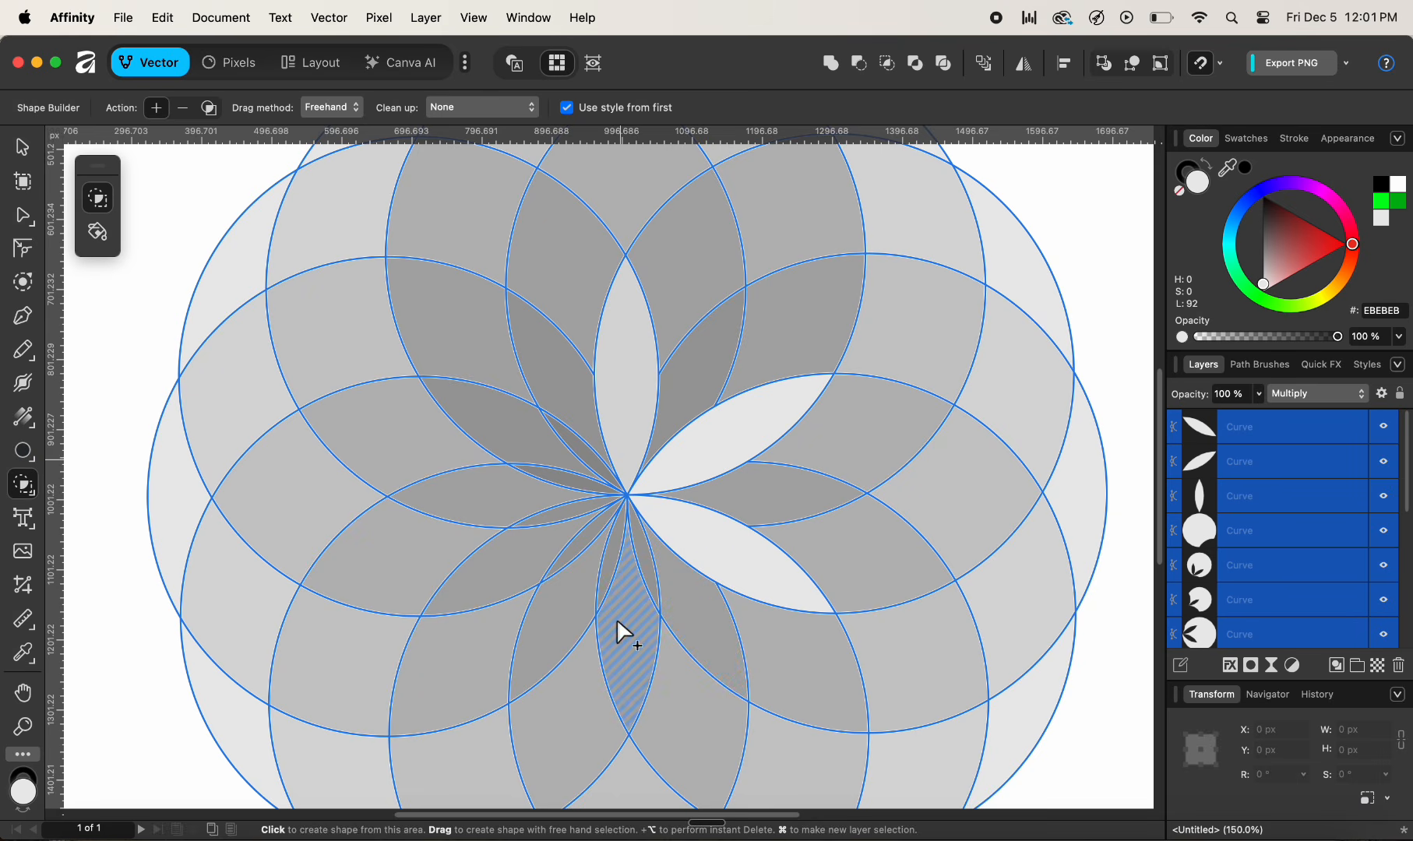
mouse_move(619, 620)
mouse_down()
mouse_move(644, 543)
mouse_move(617, 562)
mouse_up()
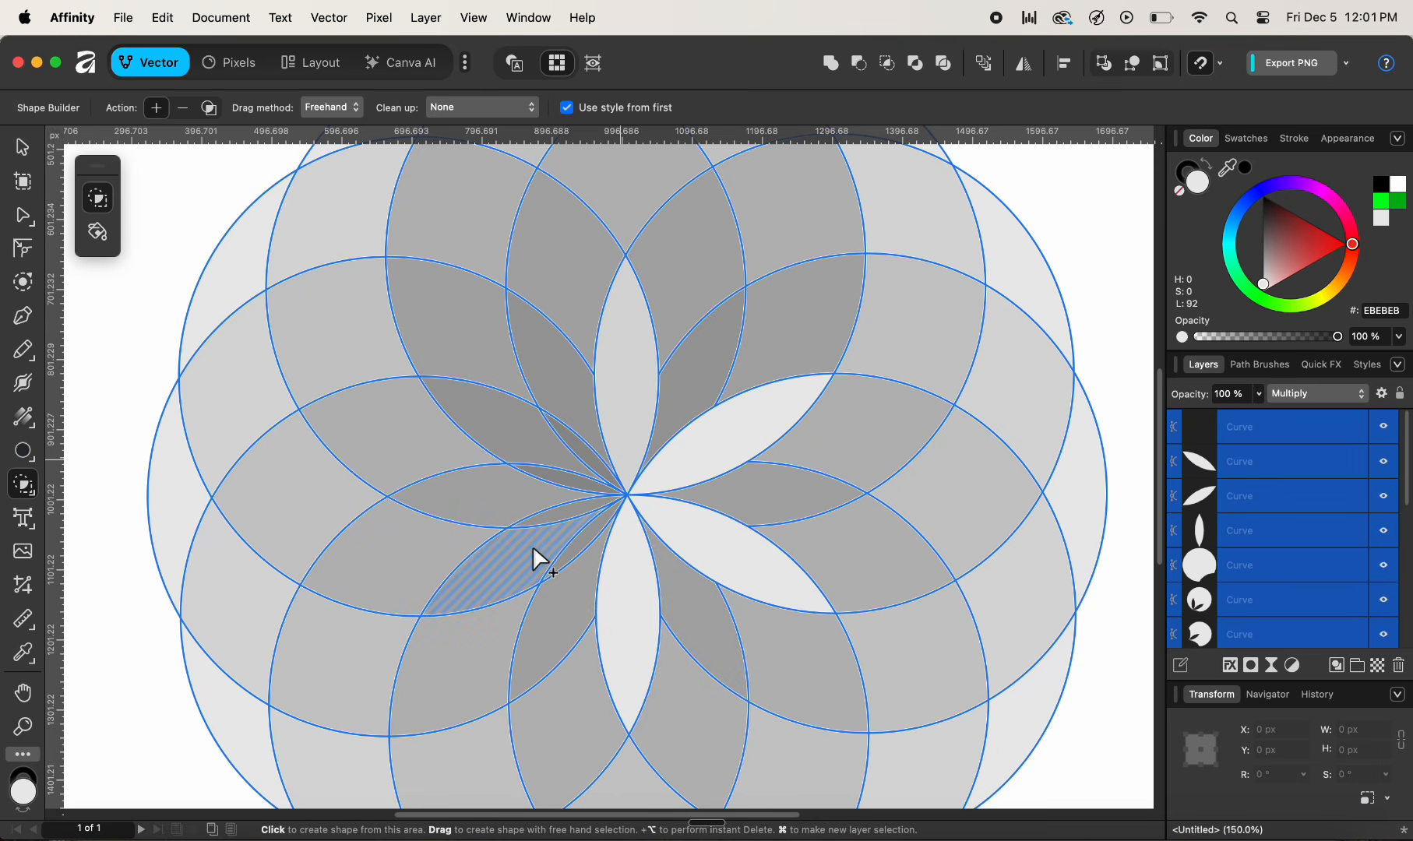
mouse_move(532, 546)
mouse_down()
mouse_move(575, 541)
mouse_move(563, 506)
mouse_up()
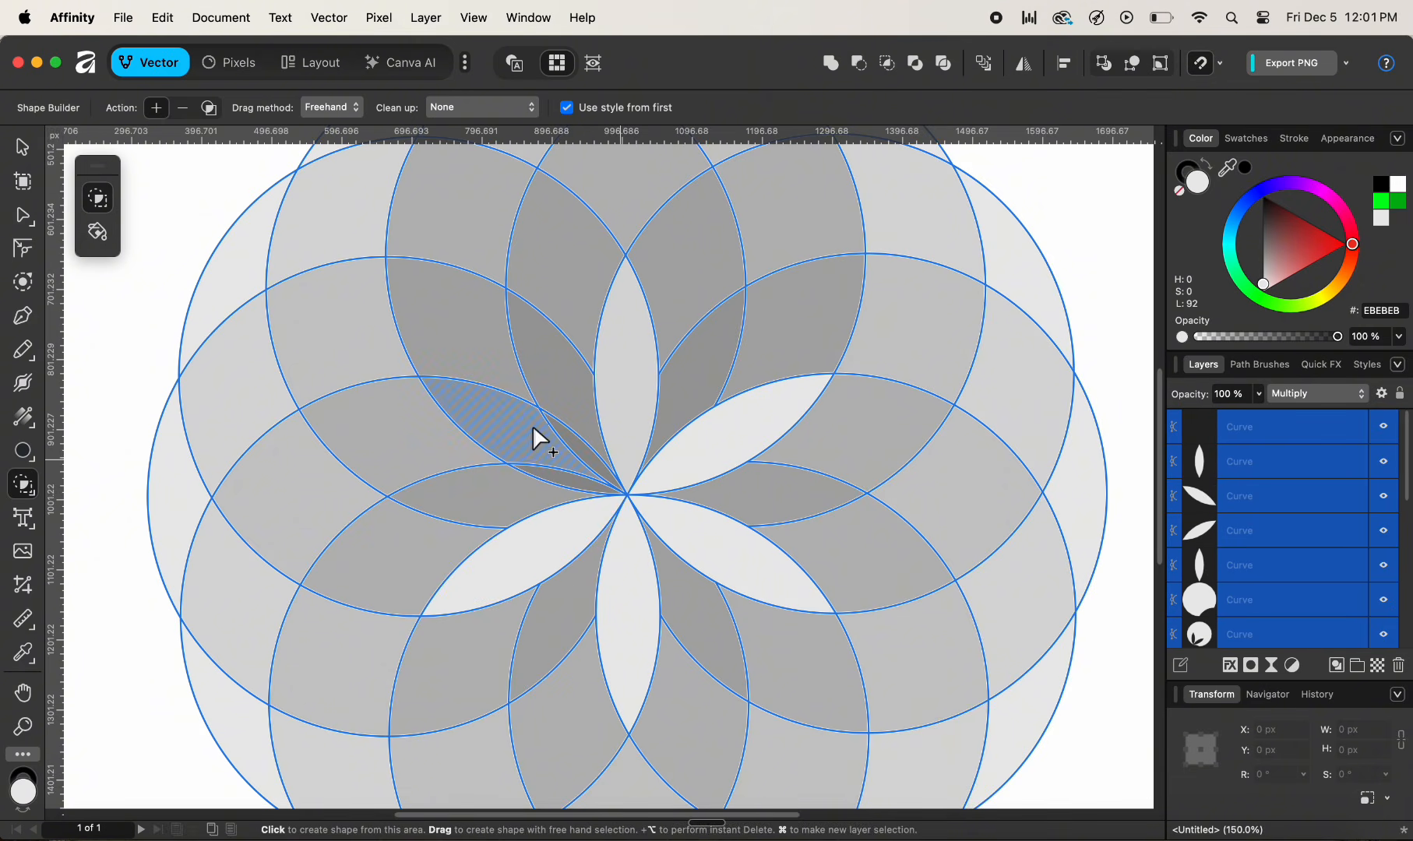
mouse_move(532, 431)
mouse_down()
mouse_move(560, 488)
mouse_move(582, 465)
mouse_up()
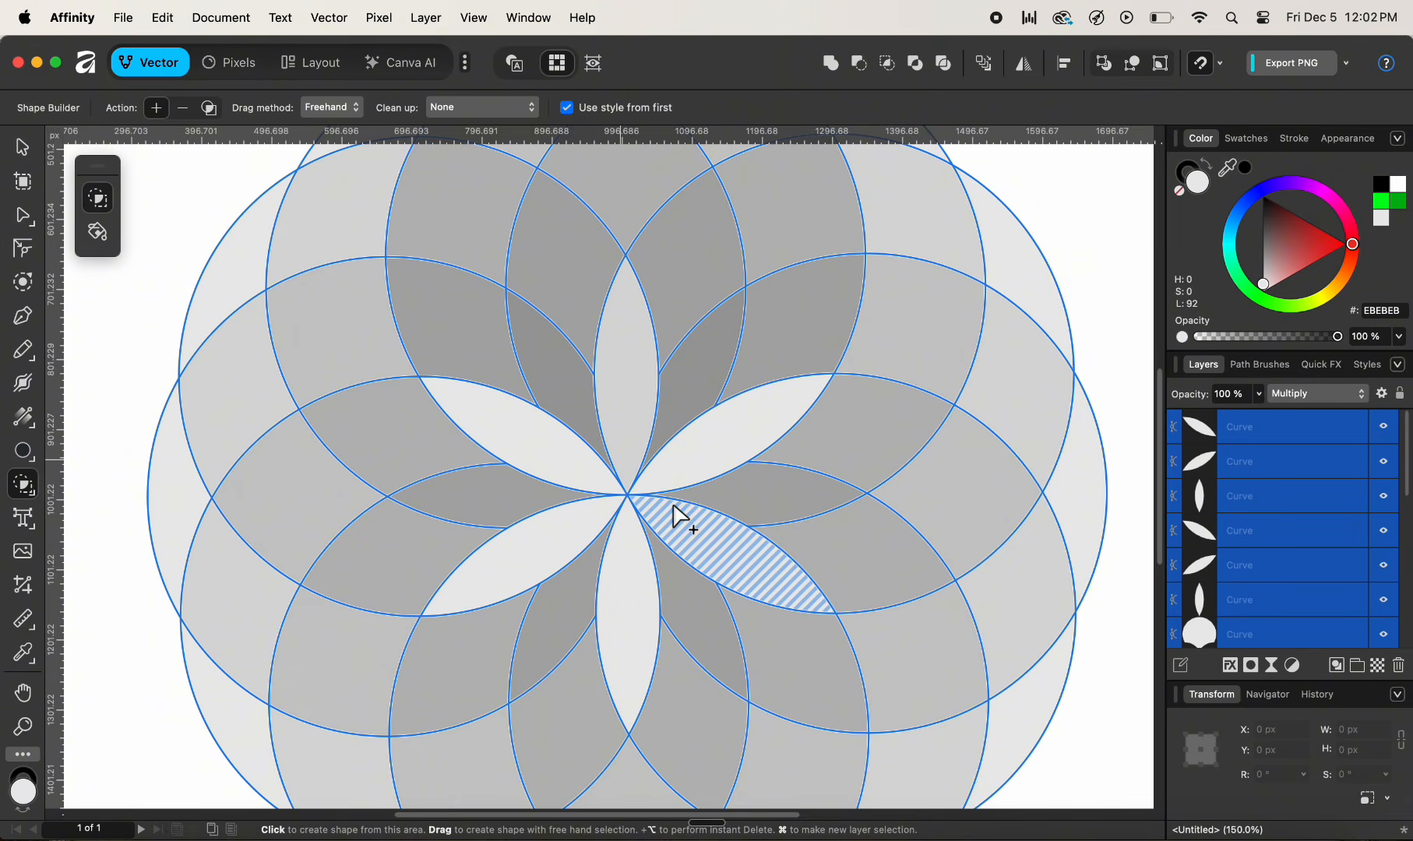
- Create the remaining petals by adding each lens-shaped region around the centre as its own shape
click(700, 363)
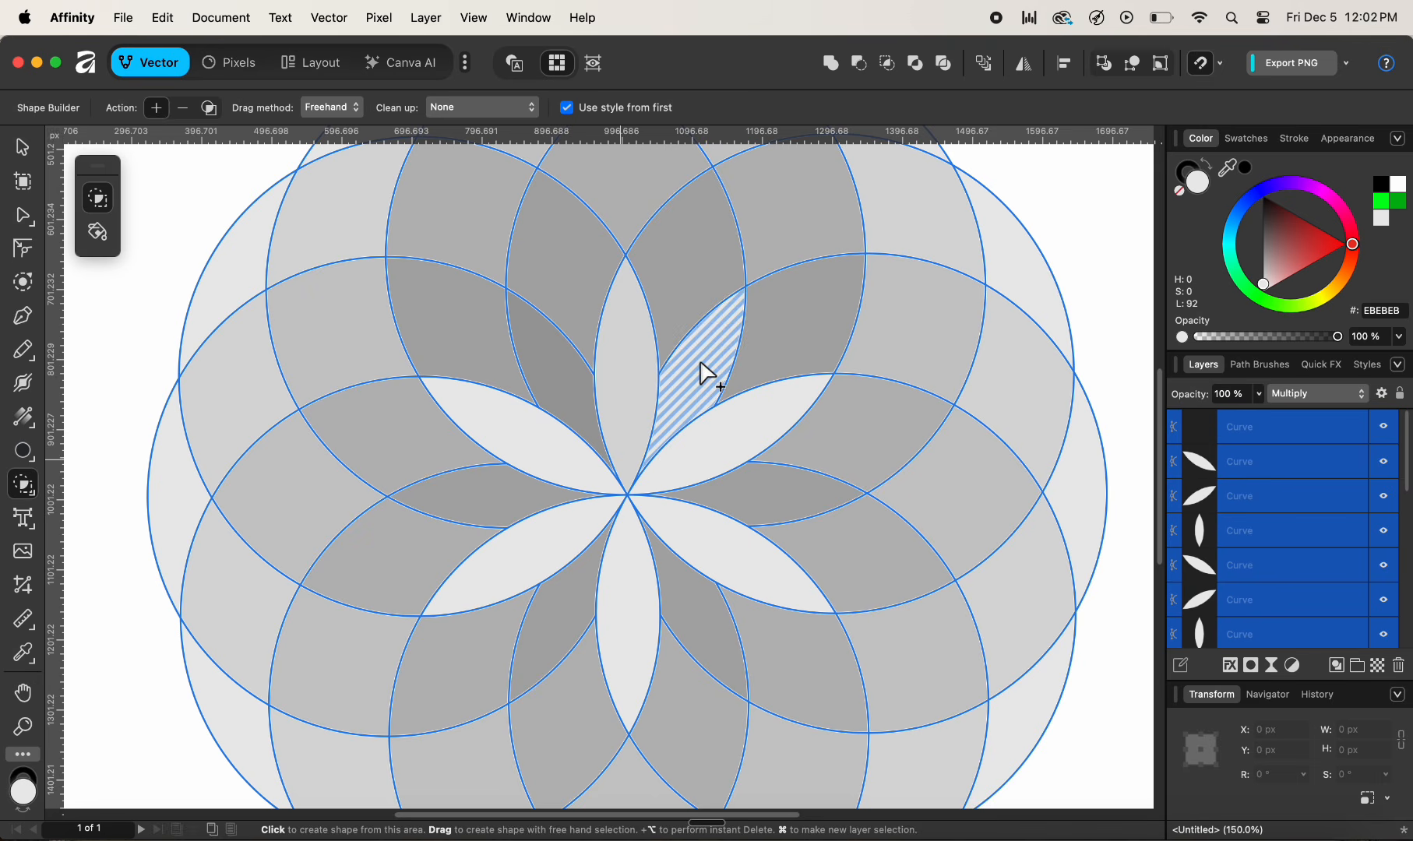
click(781, 480)
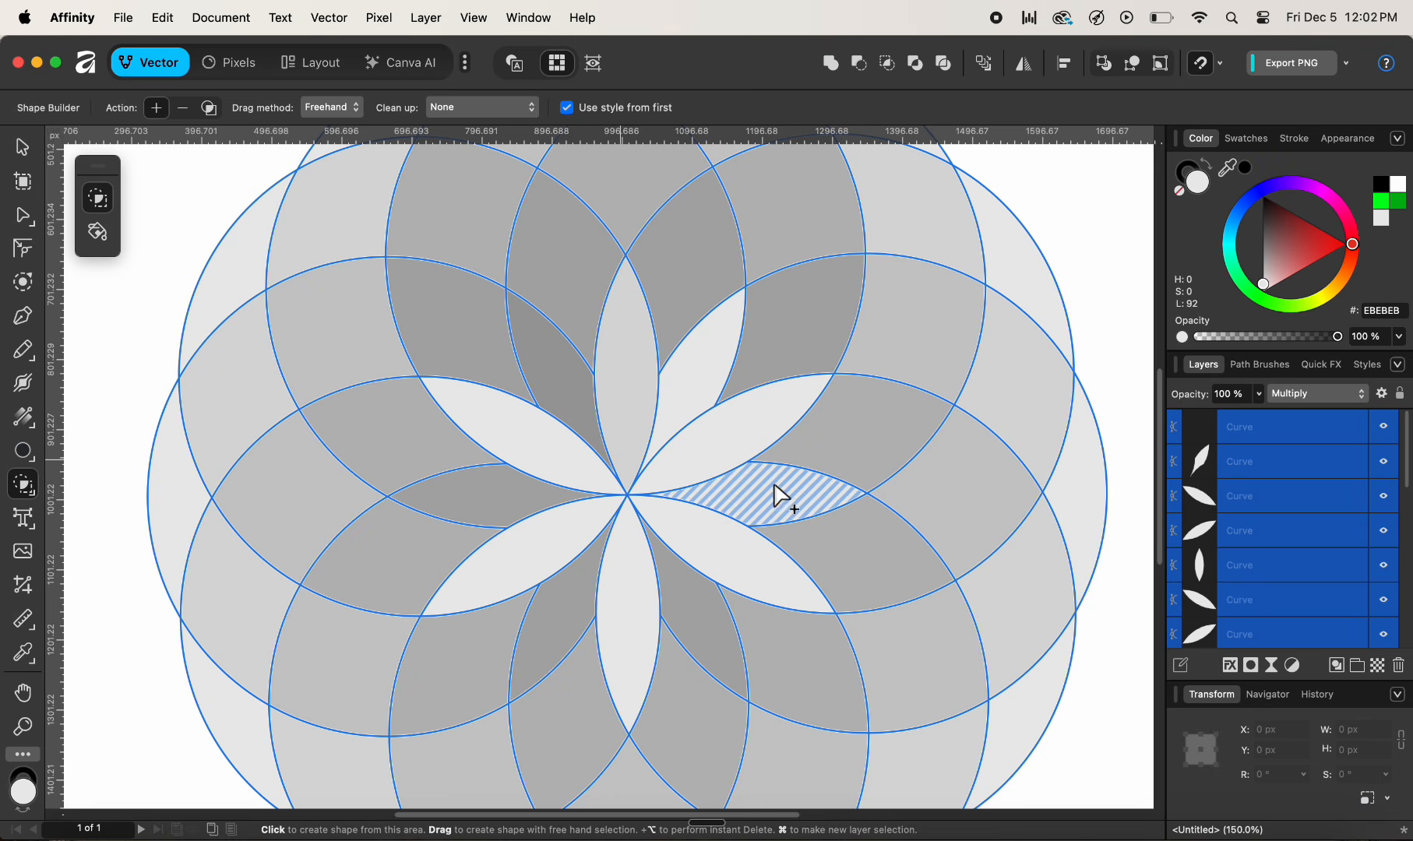
click(682, 588)
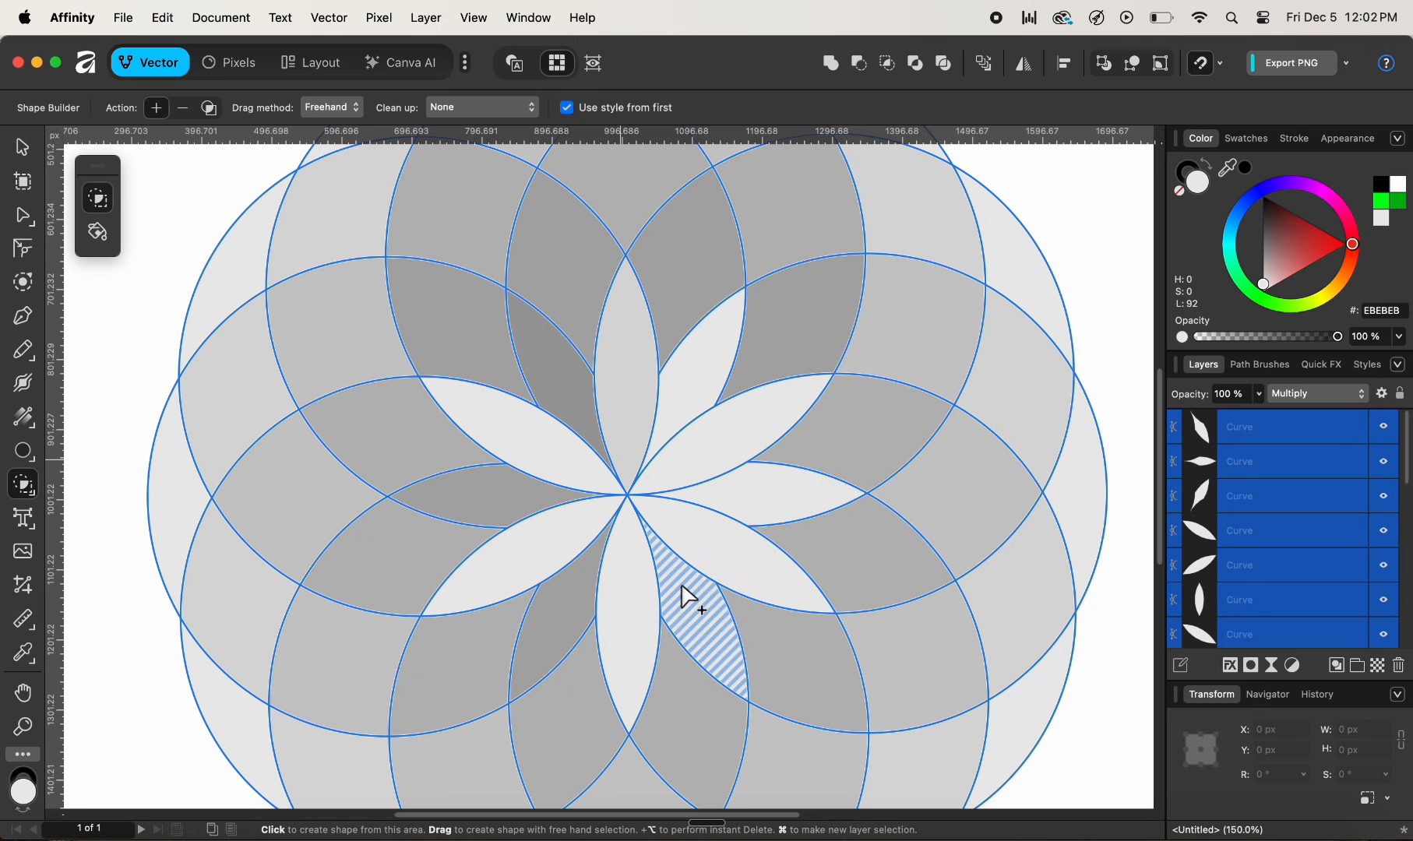
click(564, 588)
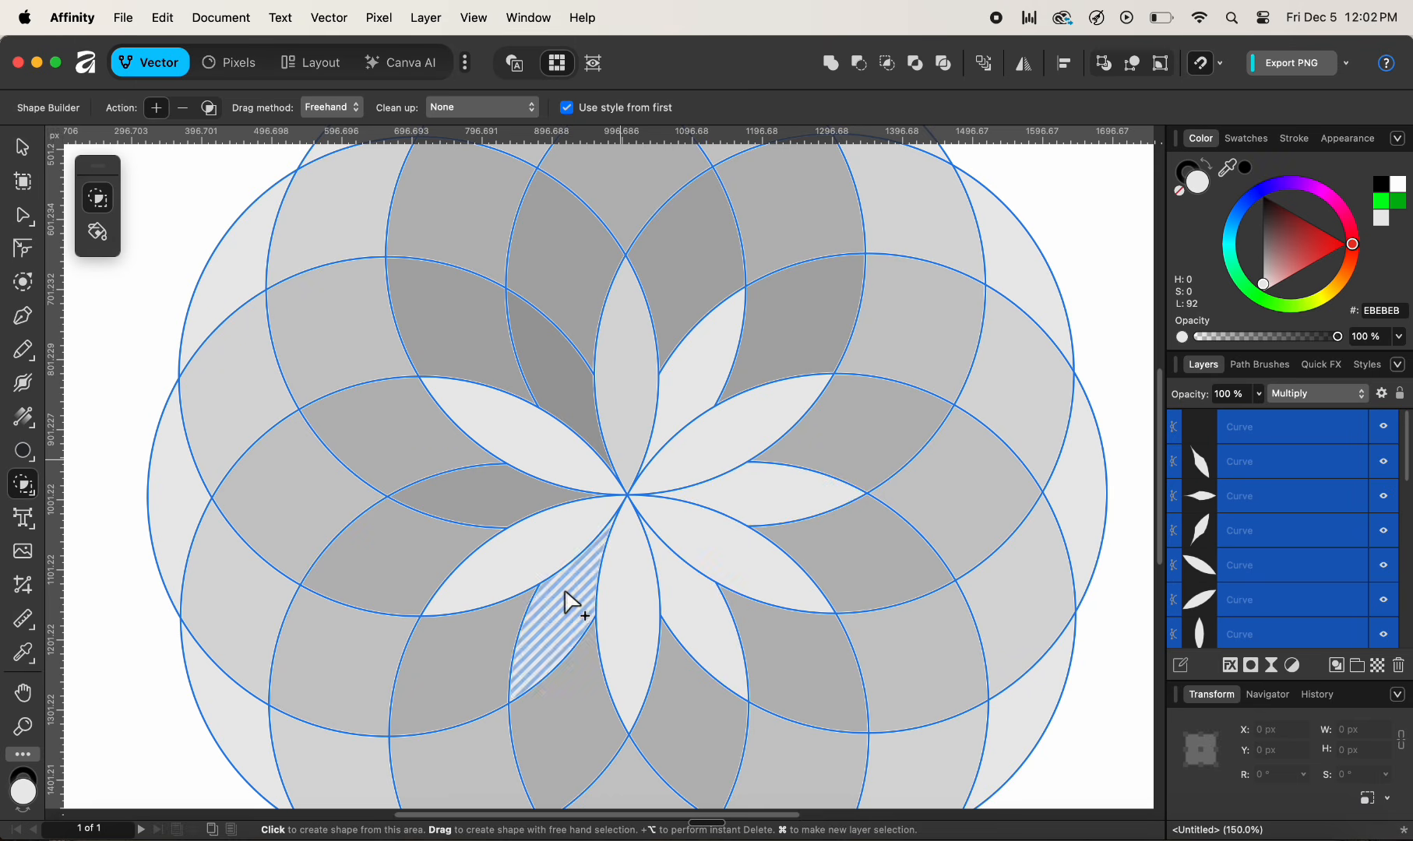
click(517, 500)
click(542, 440)
click(550, 372)
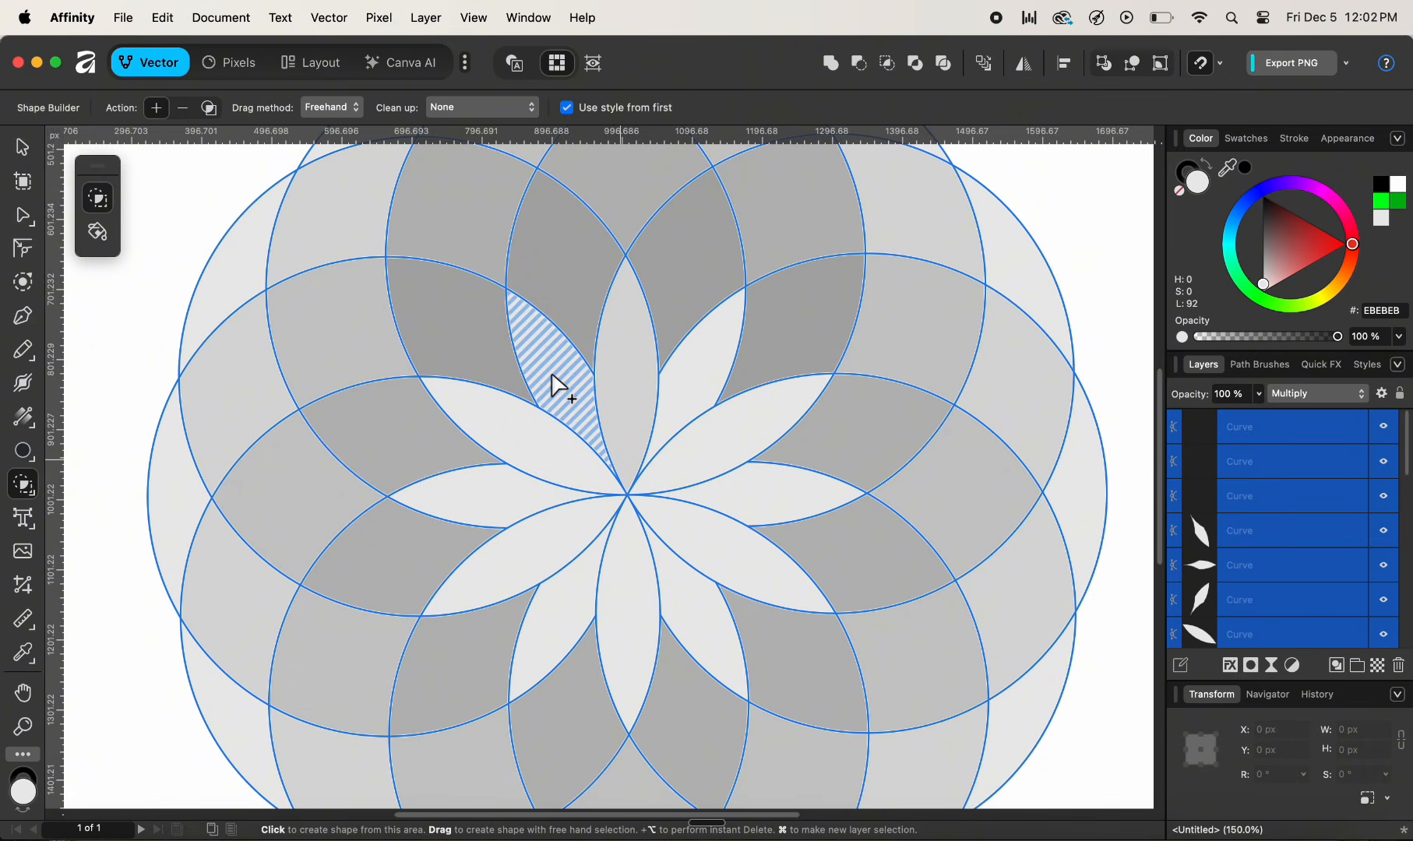
click(746, 409)
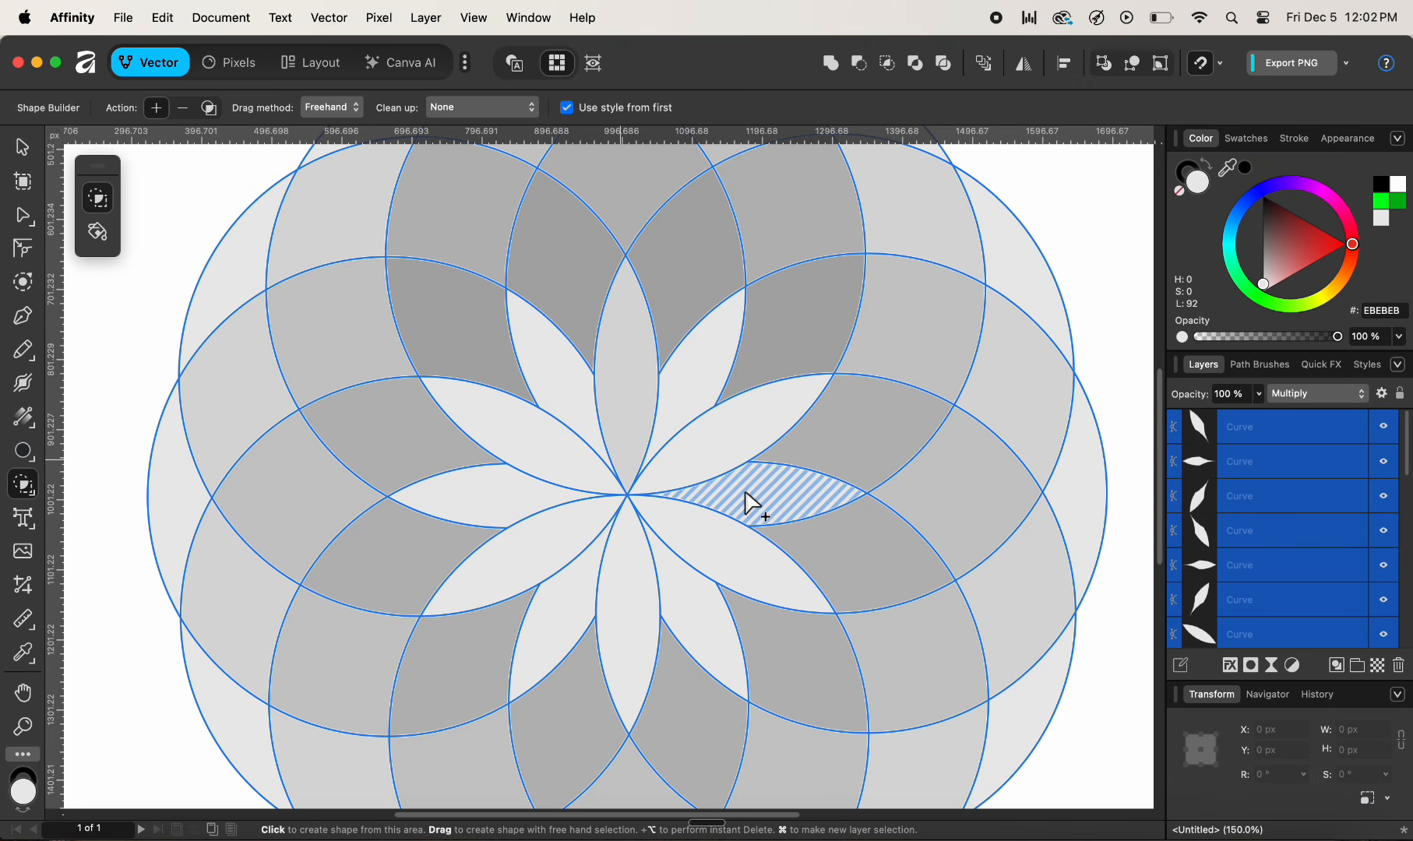
- Delete all the remaining non-petal regions, leaving only a twelve-petal flower
scroll(754, 505, down, 2)
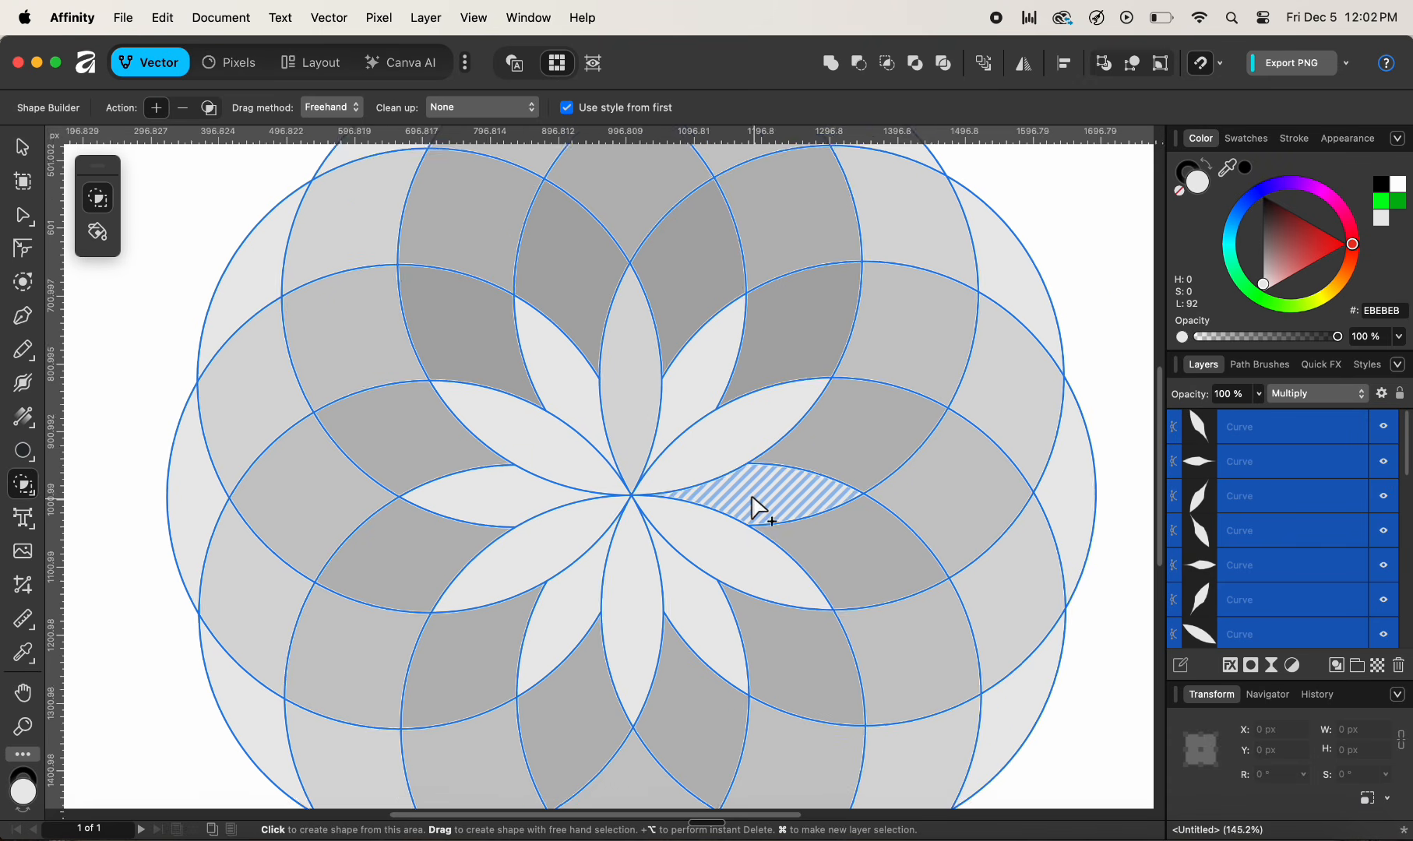
scroll(752, 497, down, 5)
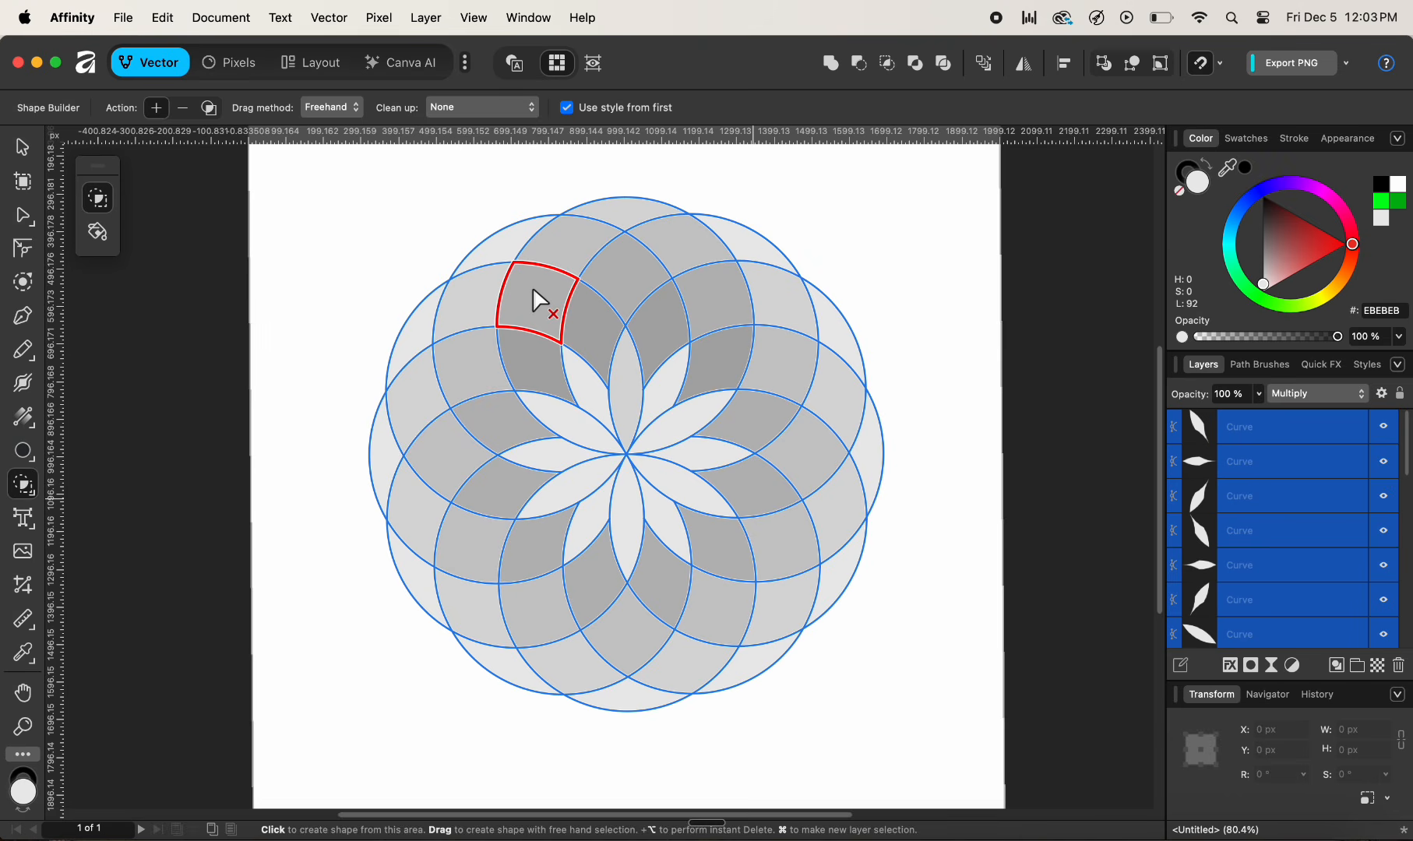
mouse_move(532, 290)
mouse_down()
mouse_move(476, 290)
mouse_move(515, 292)
mouse_move(513, 346)
mouse_move(415, 381)
mouse_move(419, 321)
mouse_move(508, 232)
mouse_move(585, 264)
mouse_move(583, 318)
mouse_move(619, 264)
mouse_move(657, 242)
mouse_move(619, 208)
mouse_move(765, 243)
mouse_move(667, 324)
mouse_move(738, 313)
mouse_move(725, 342)
mouse_move(831, 341)
mouse_move(824, 414)
mouse_move(857, 441)
mouse_move(840, 468)
mouse_move(761, 412)
mouse_move(814, 473)
mouse_move(772, 476)
mouse_move(765, 506)
mouse_move(820, 564)
mouse_move(761, 611)
mouse_move(721, 556)
mouse_move(708, 661)
mouse_move(768, 657)
mouse_move(666, 632)
mouse_move(658, 597)
mouse_move(609, 674)
mouse_move(642, 701)
mouse_move(581, 577)
mouse_move(481, 616)
mouse_move(502, 659)
mouse_move(430, 582)
mouse_move(402, 573)
mouse_move(393, 447)
mouse_move(495, 543)
mouse_move(514, 529)
mouse_move(420, 470)
mouse_move(495, 418)
mouse_up()
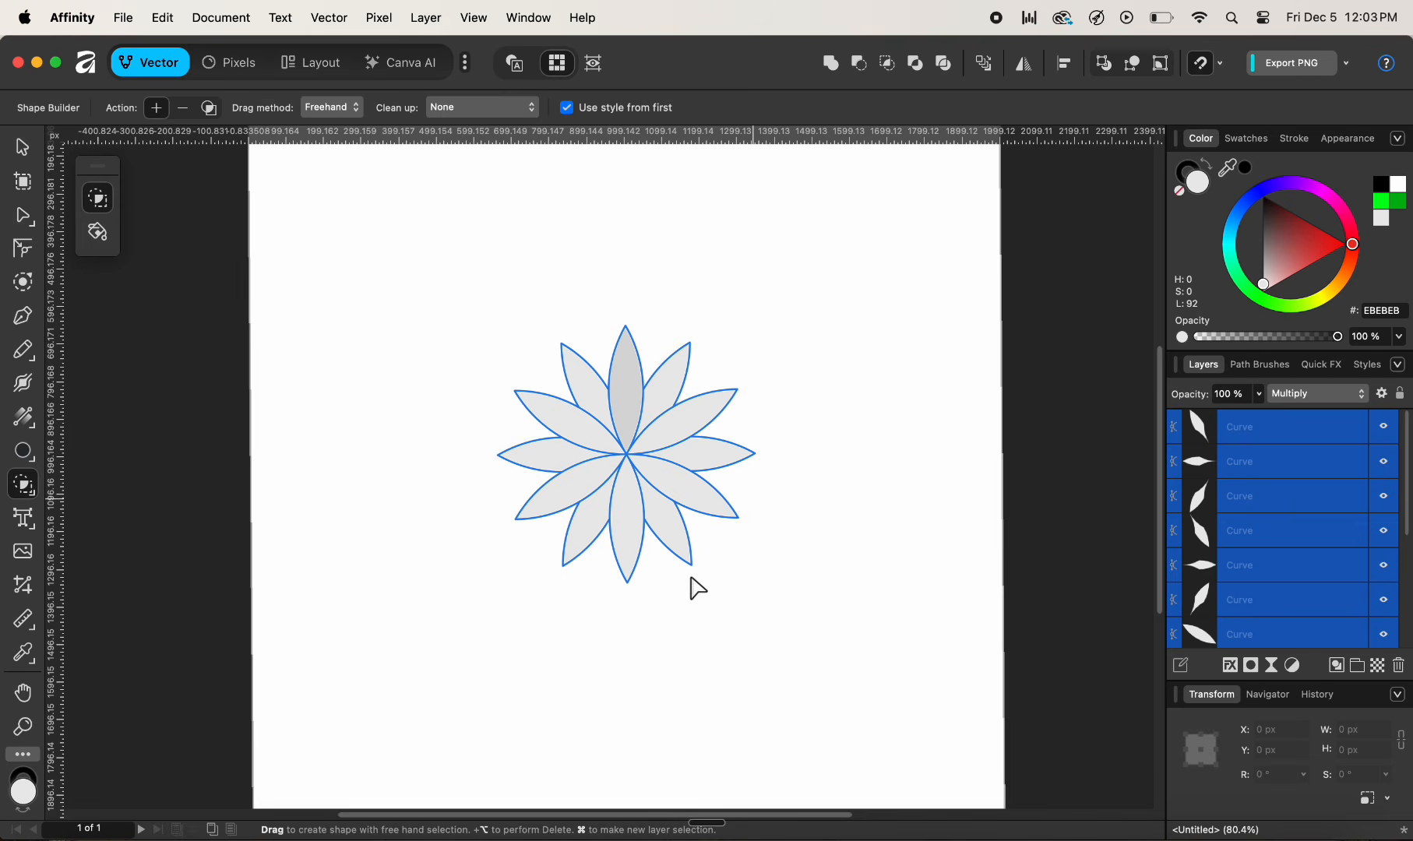
- Select the top vertical petal and set its blend mode to Normal
scroll(689, 596, up, 1)
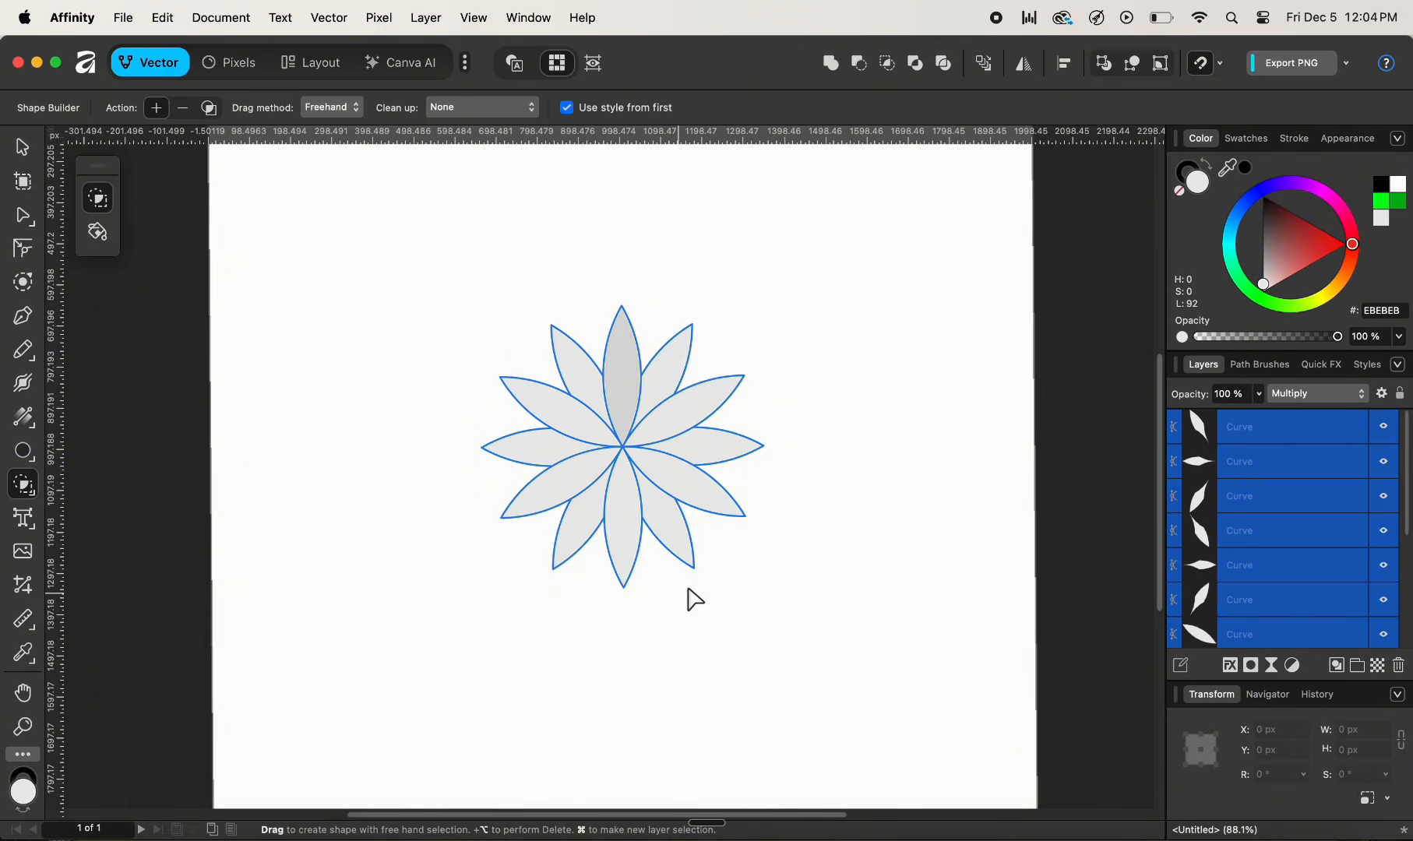
scroll(689, 596, up, 3)
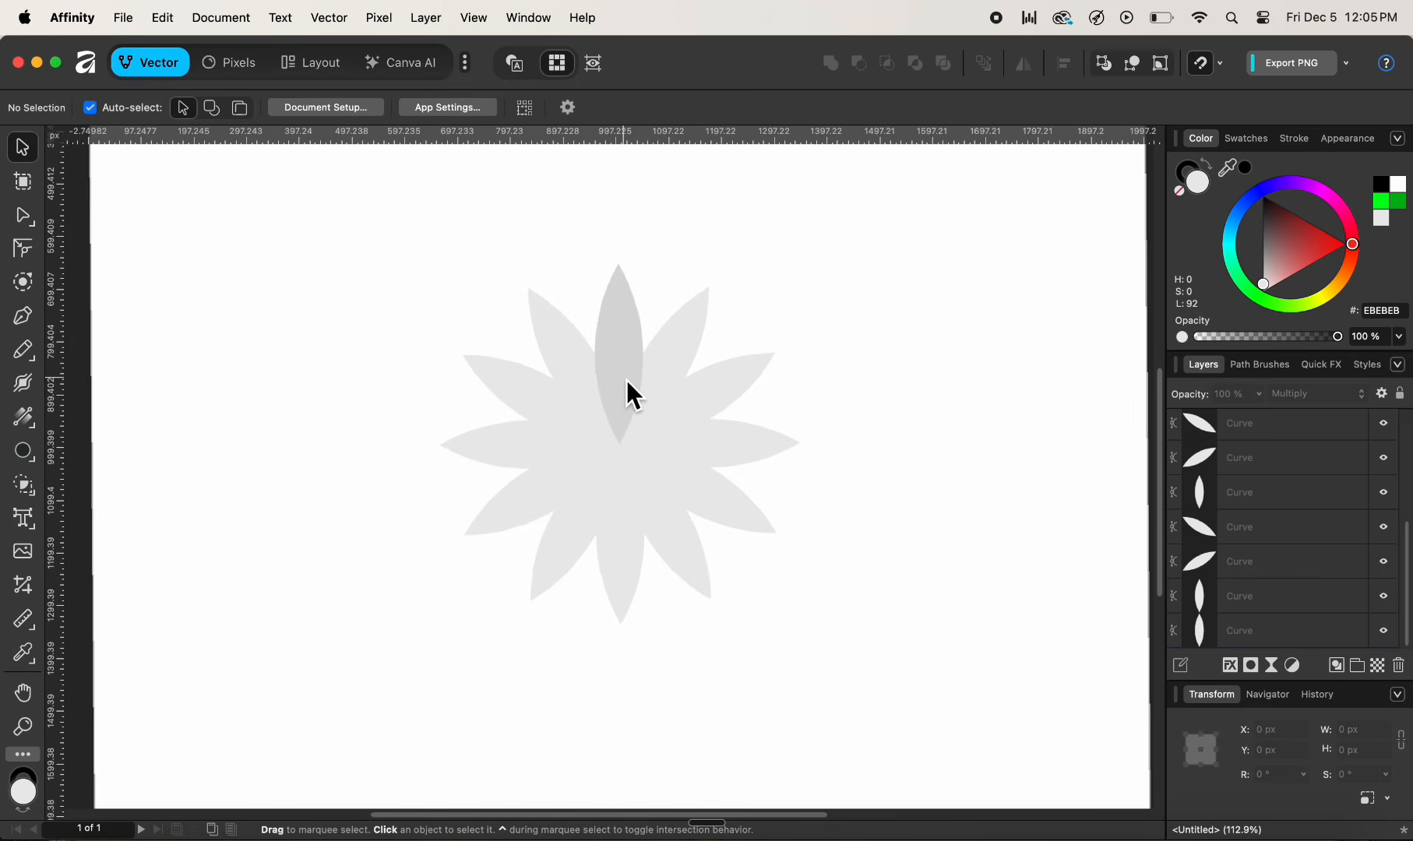
click(627, 375)
shift+click(722, 386)
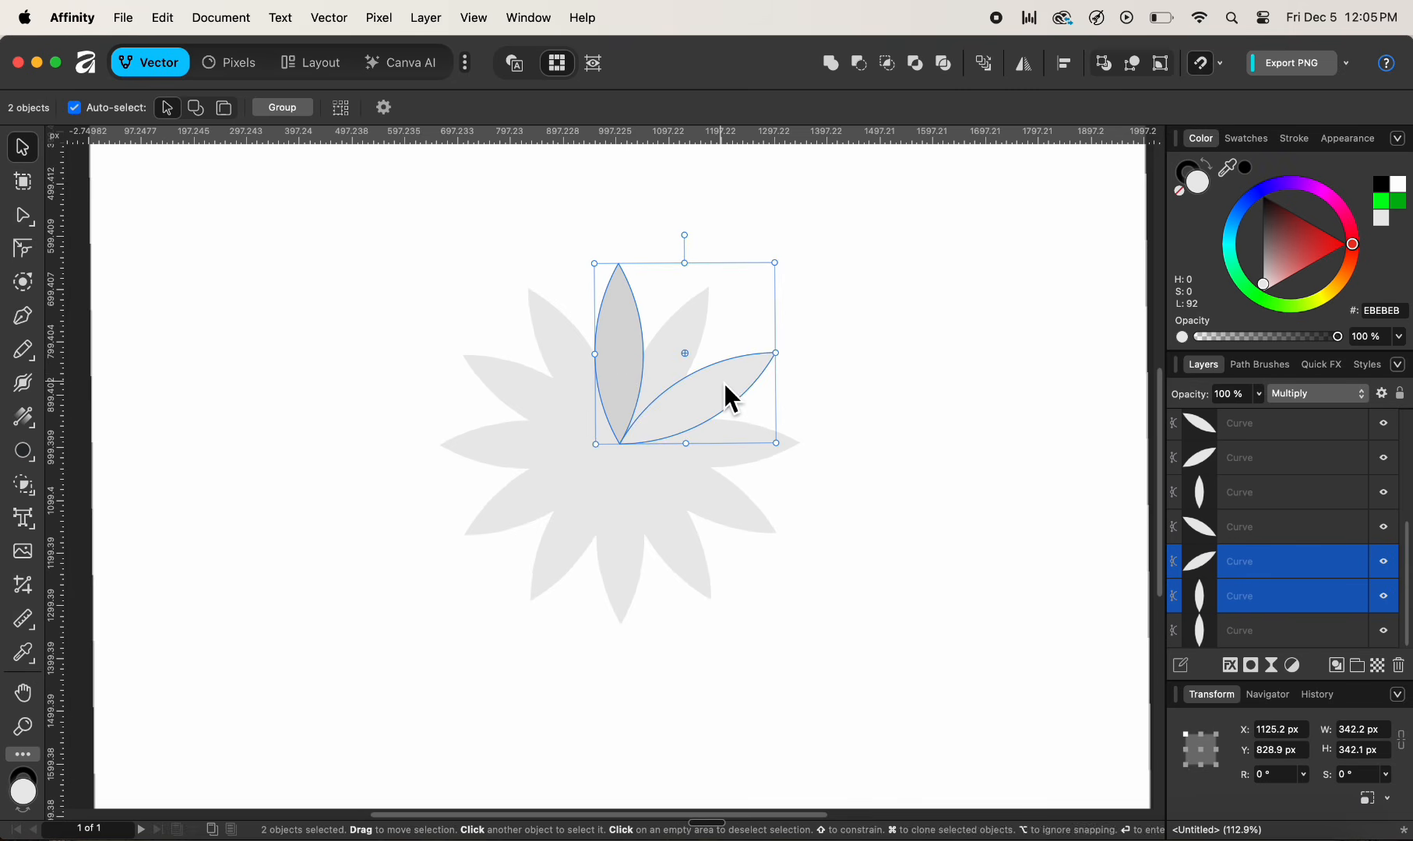
click(823, 376)
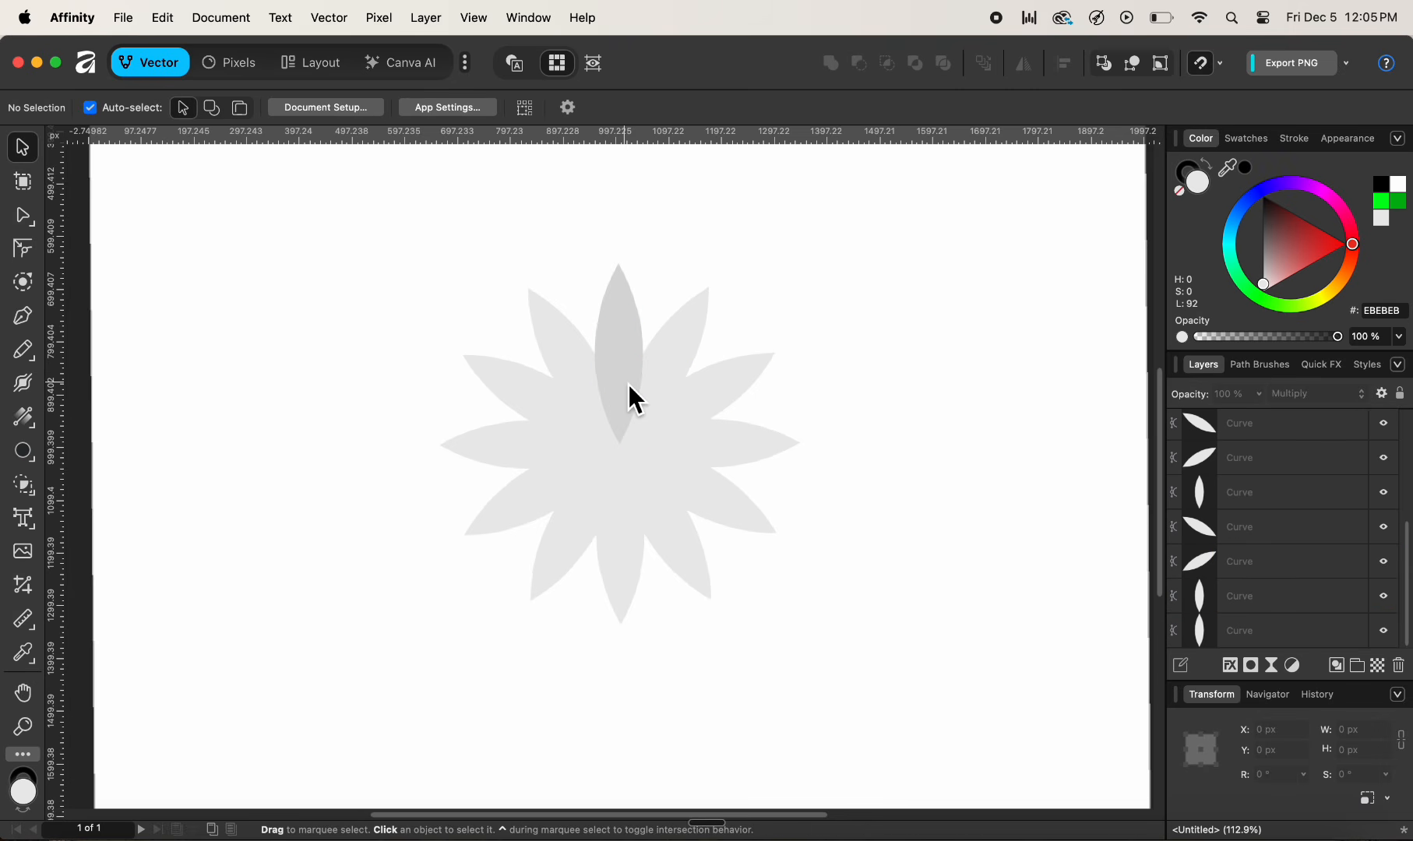
click(627, 384)
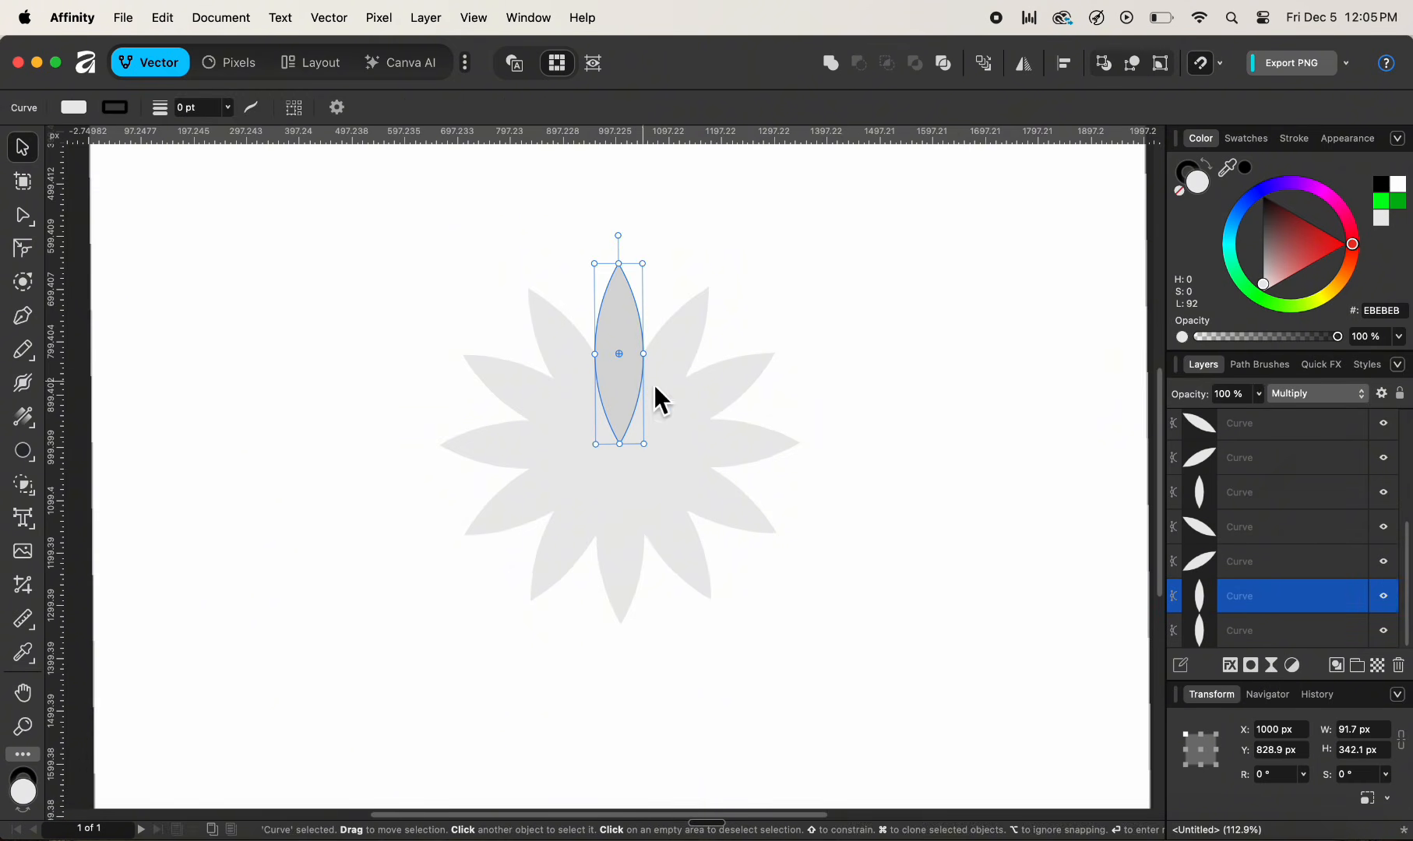
click(1317, 398)
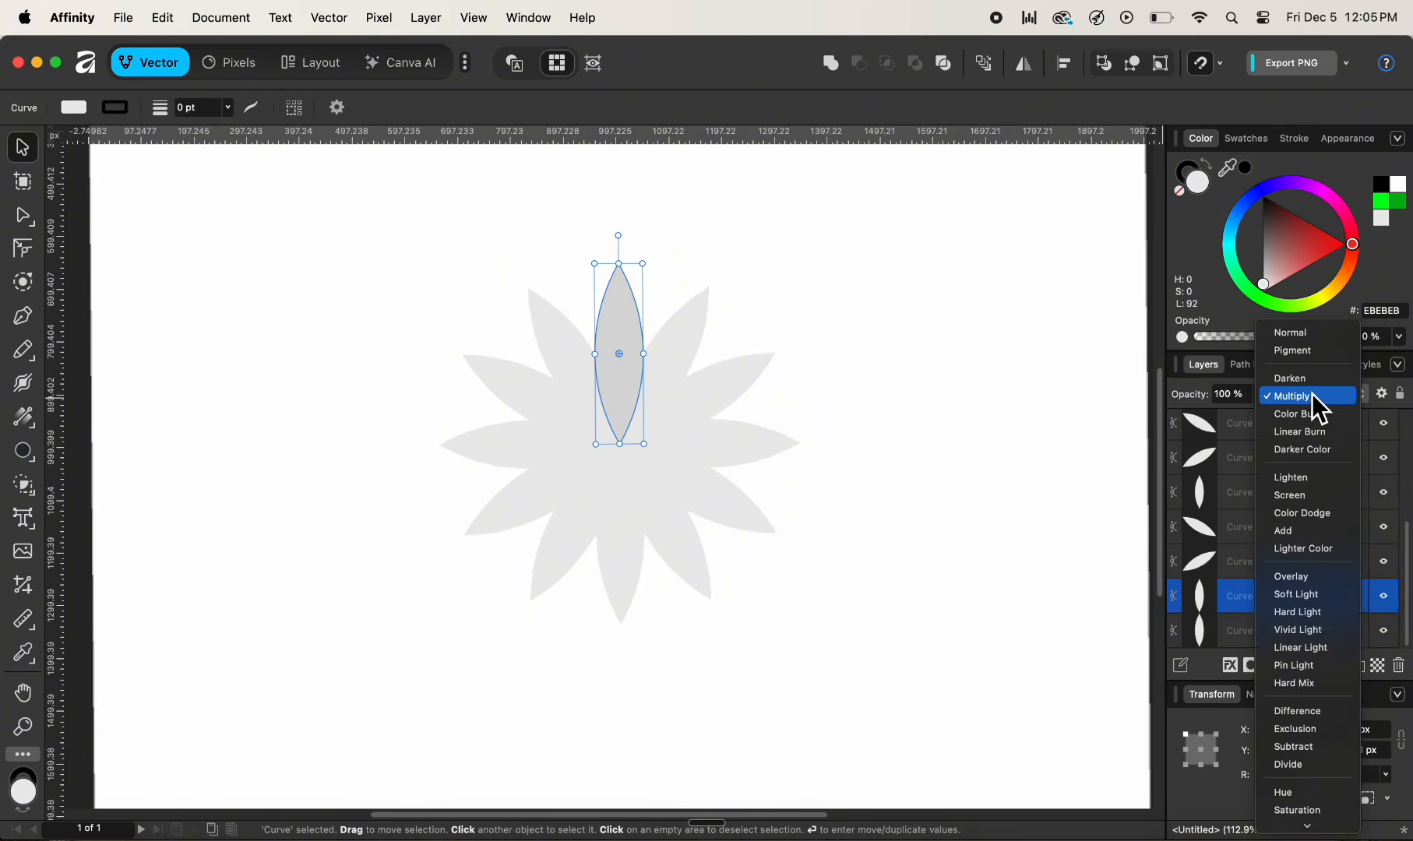
click(1308, 335)
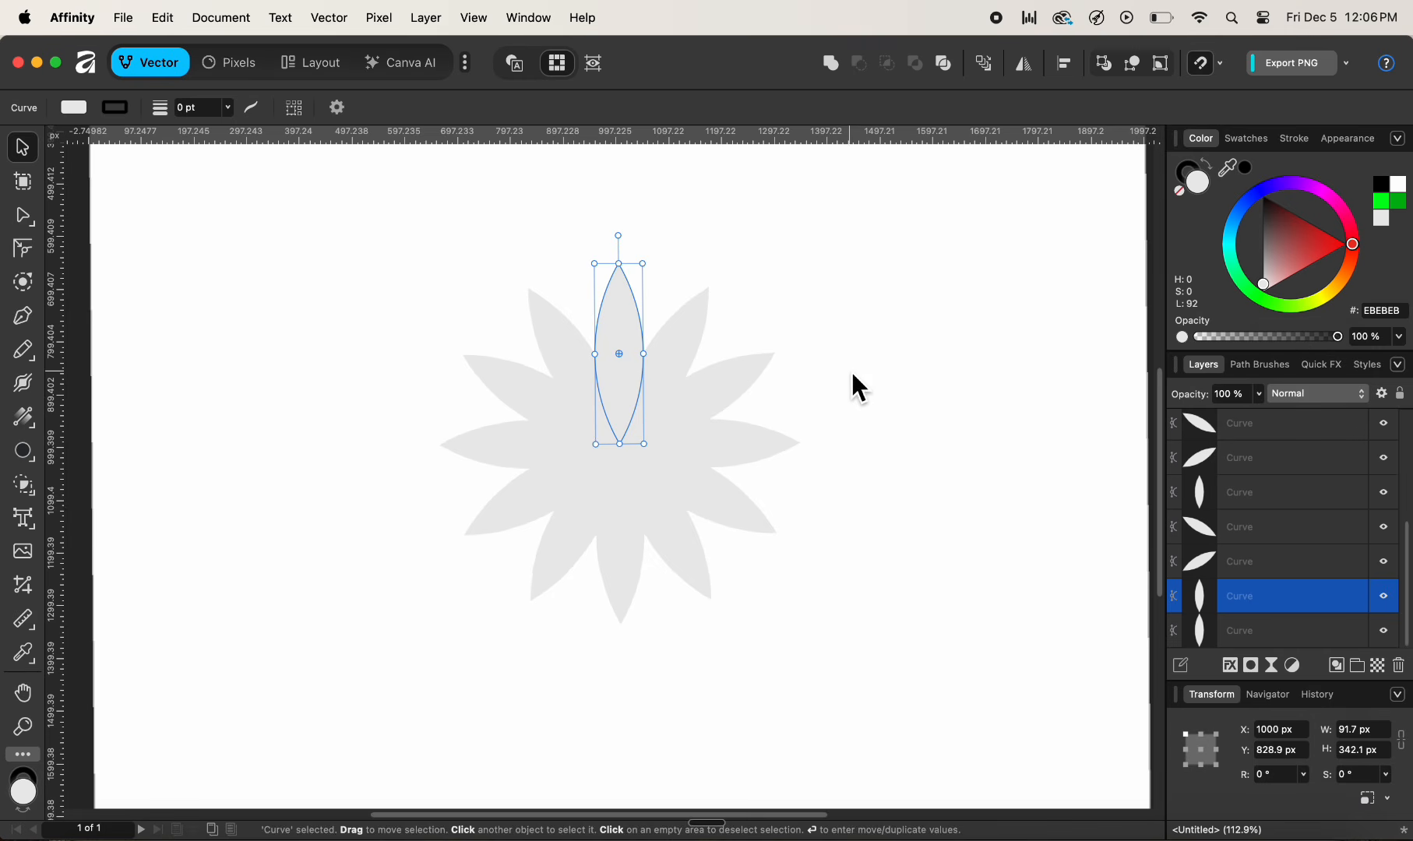
- Select every other petal, six in total, and fill them with orange FF7F00
shift+click(746, 382)
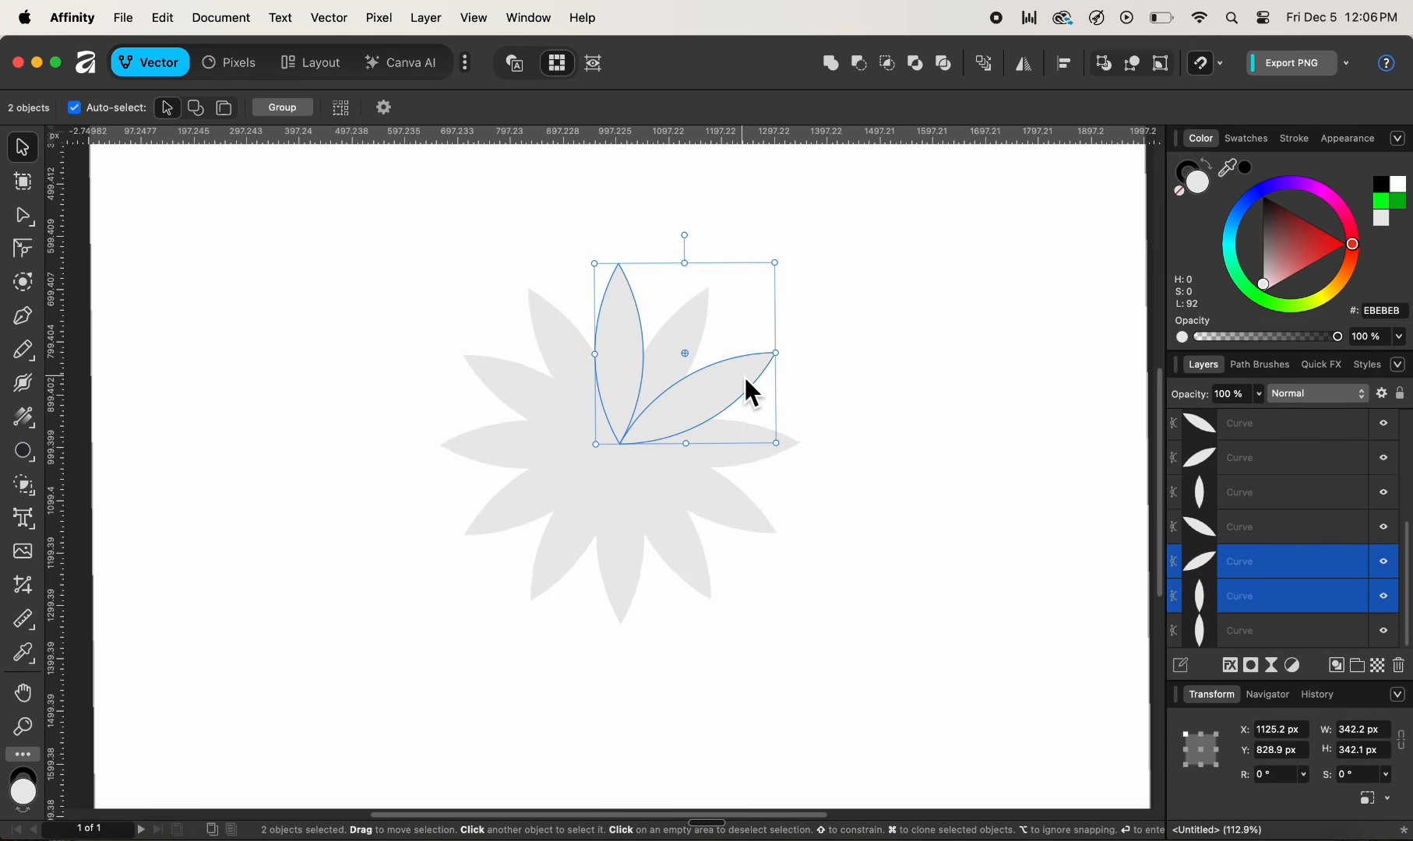
shift+click(729, 491)
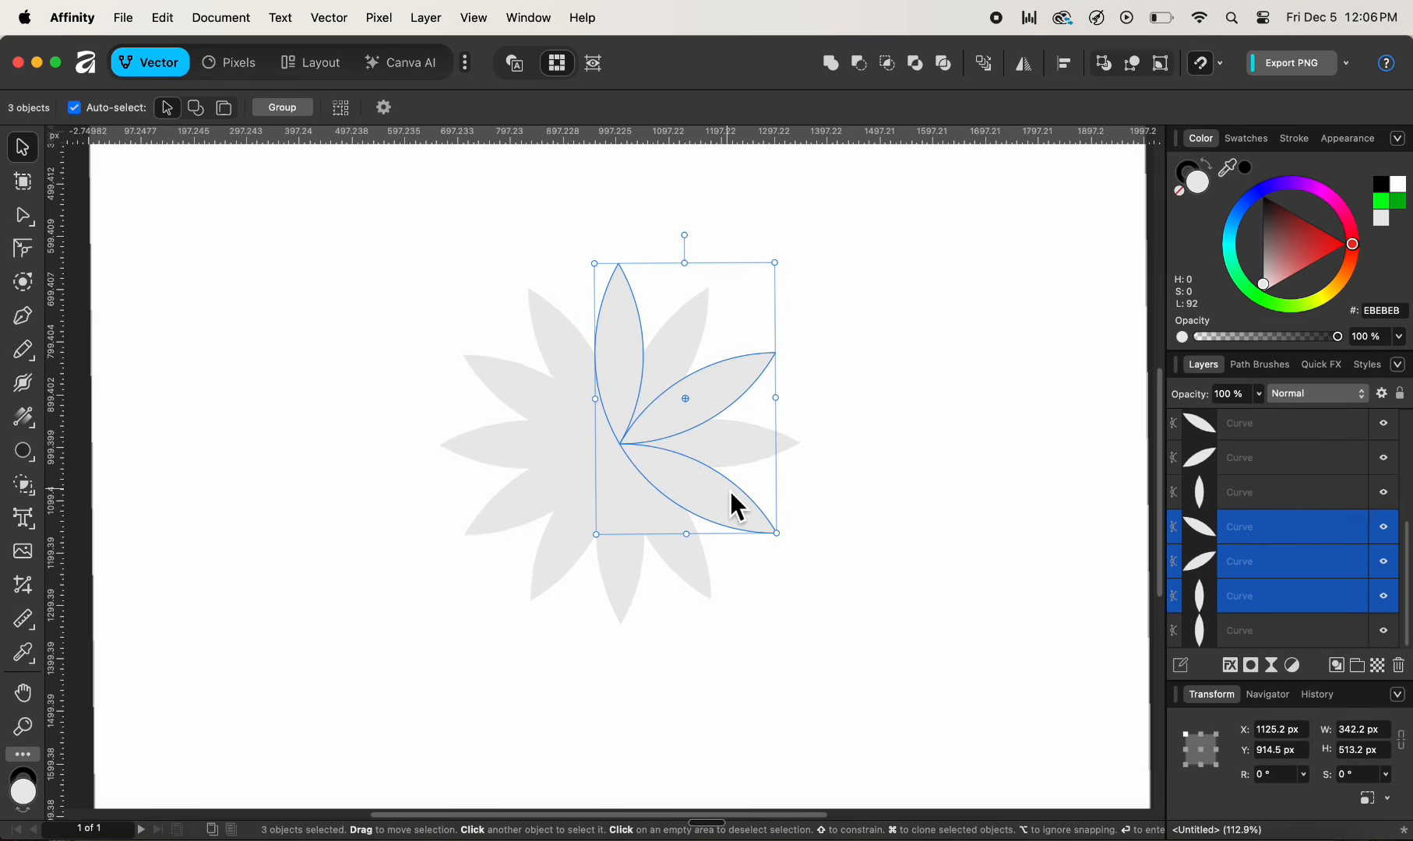
shift+click(620, 573)
shift+click(539, 501)
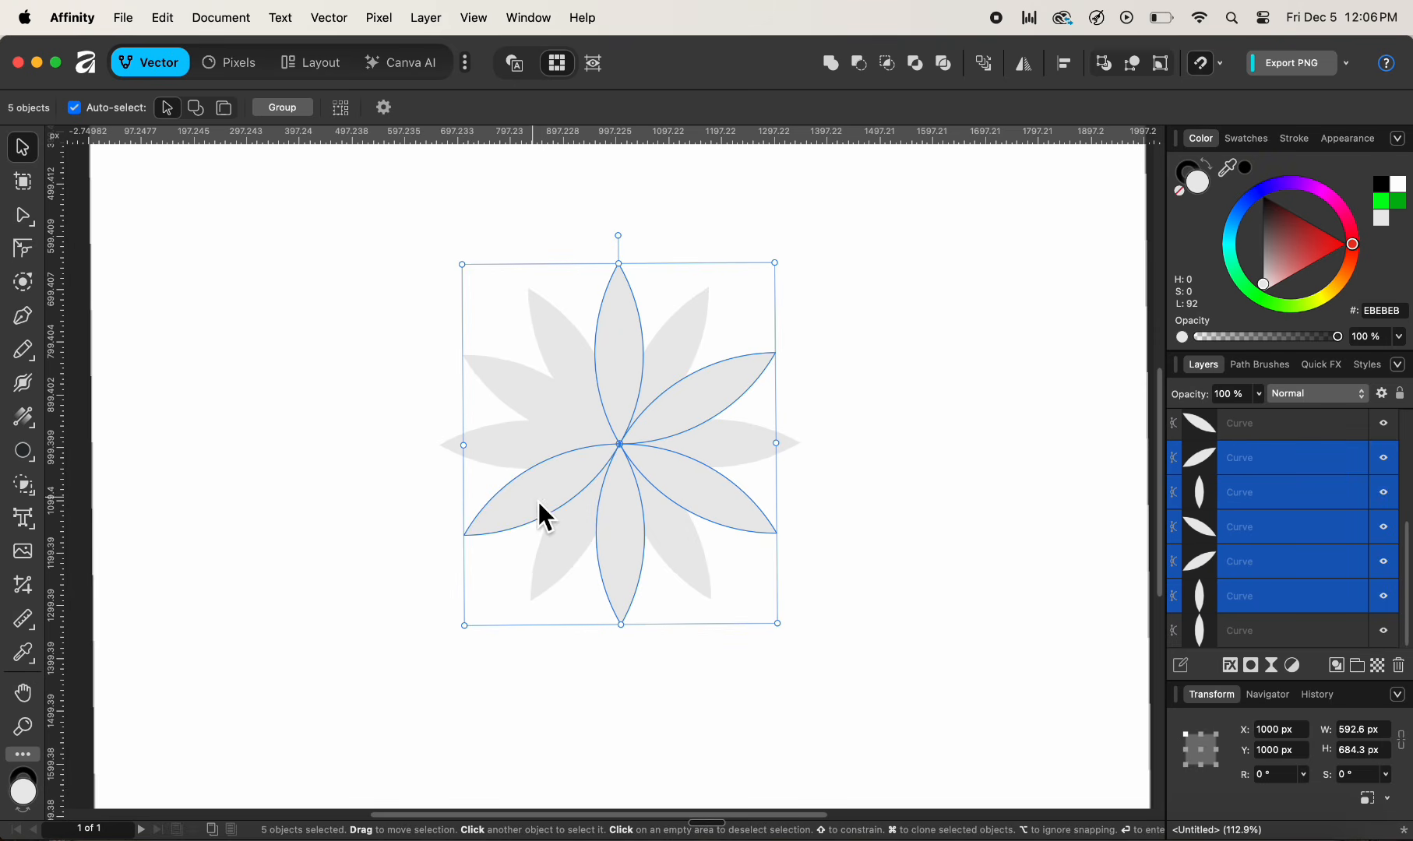
shift+click(525, 393)
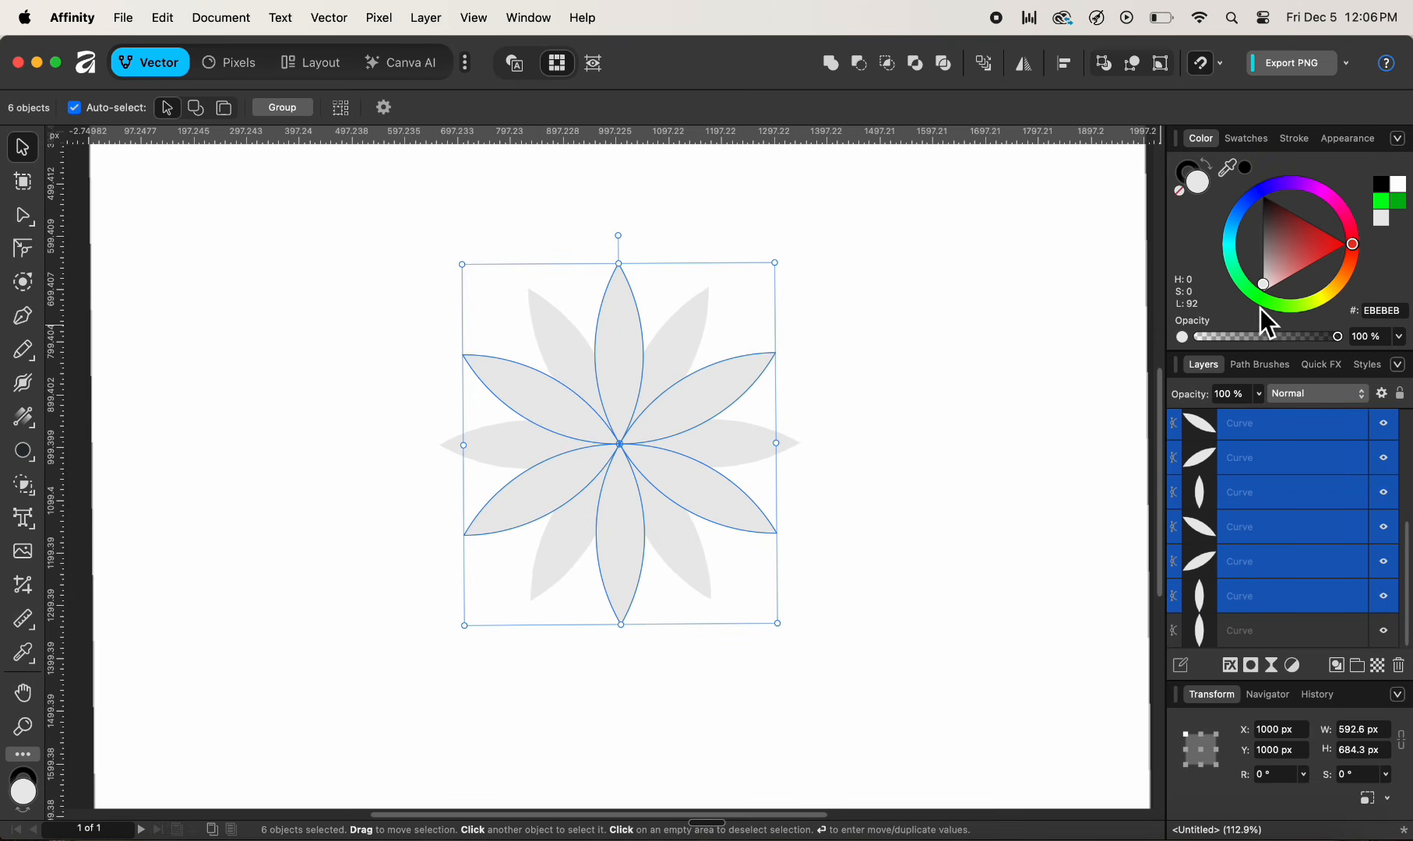
drag(1262, 312, 1342, 273)
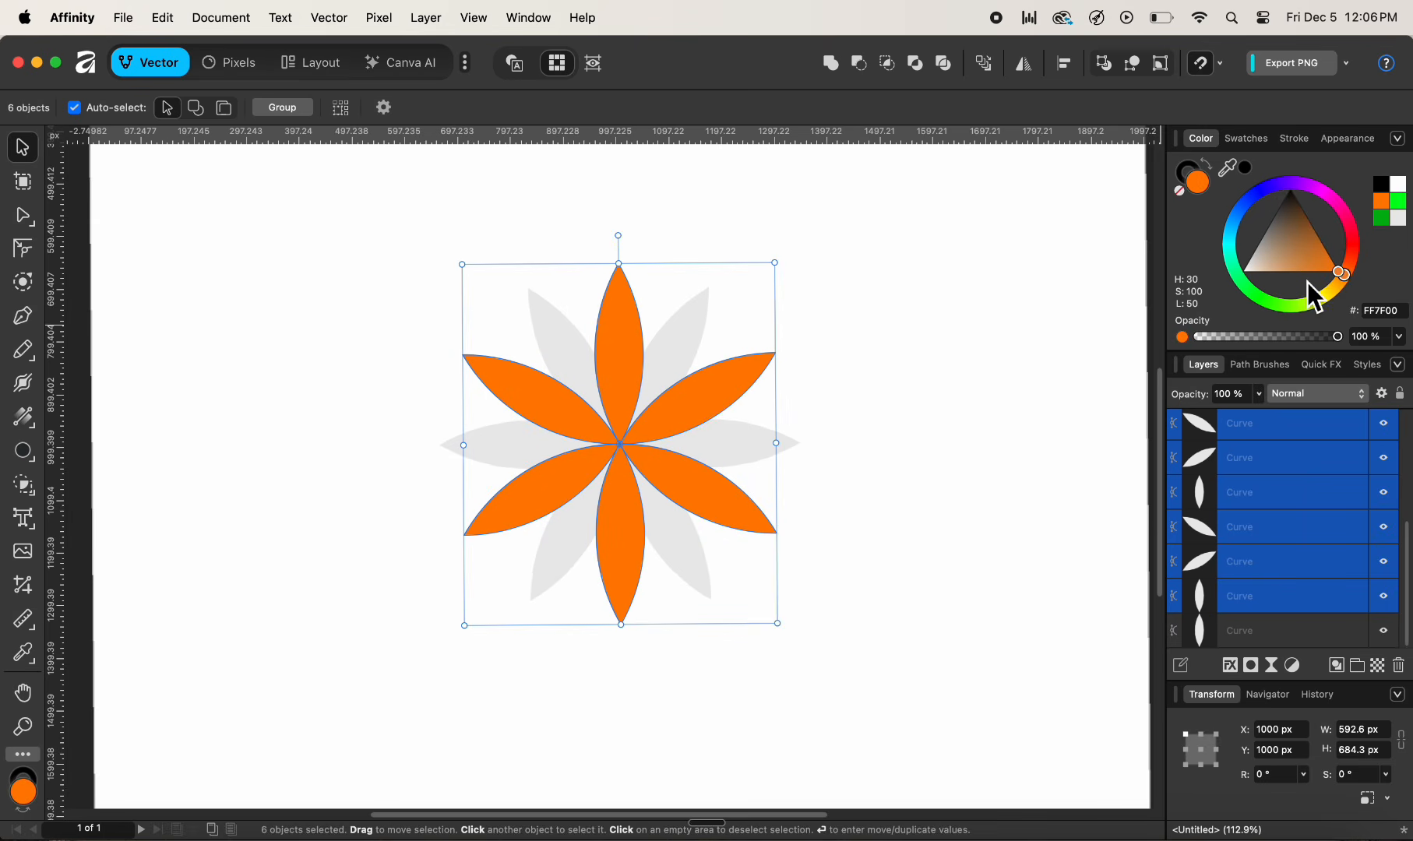
- Select the six remaining grey petals, fill them with a deeper orange FF6300, and deselect
click(691, 325)
shift+click(749, 448)
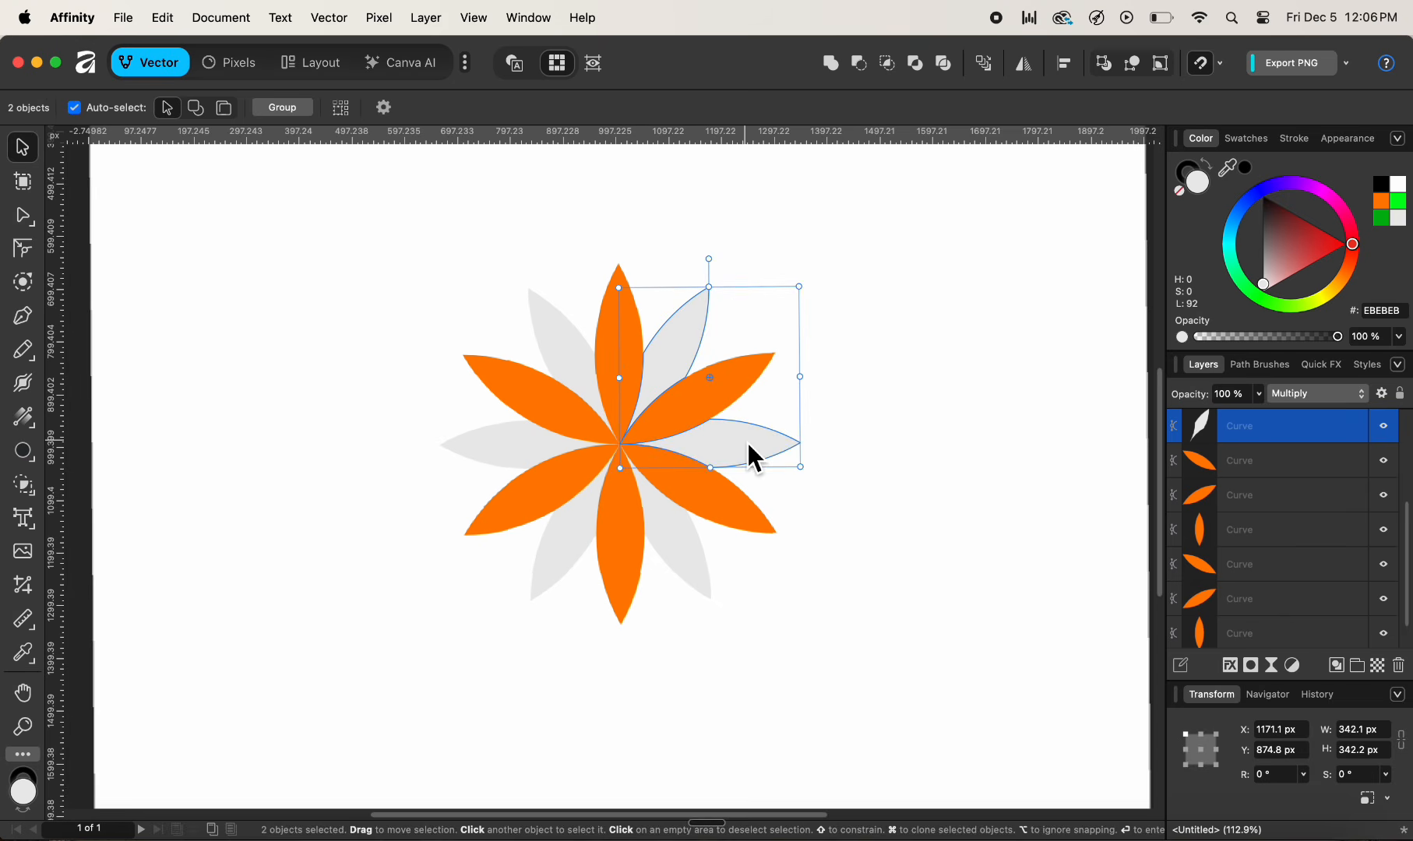
shift+click(698, 552)
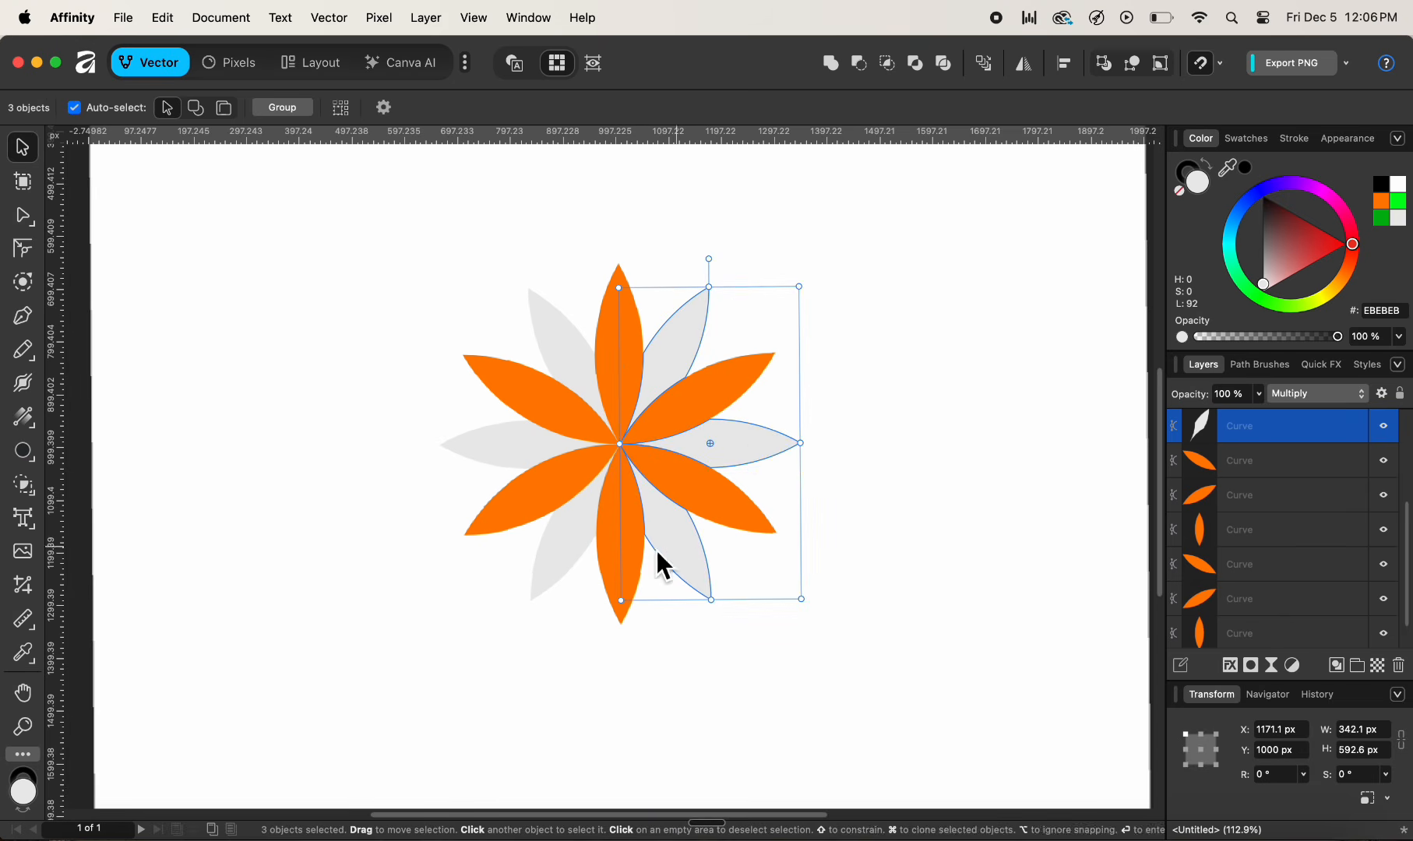
shift+click(555, 553)
shift+click(493, 446)
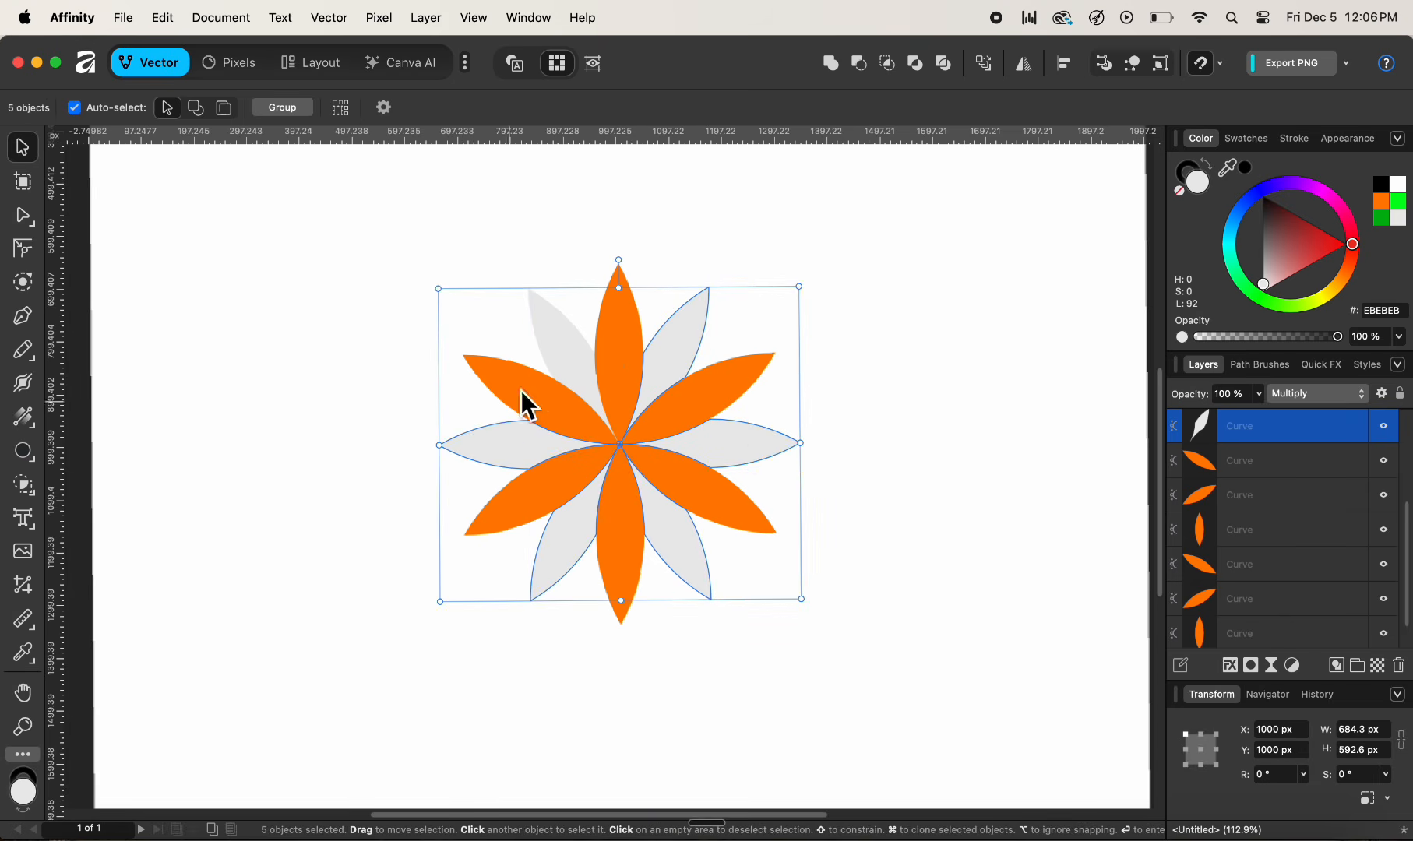
shift+click(558, 357)
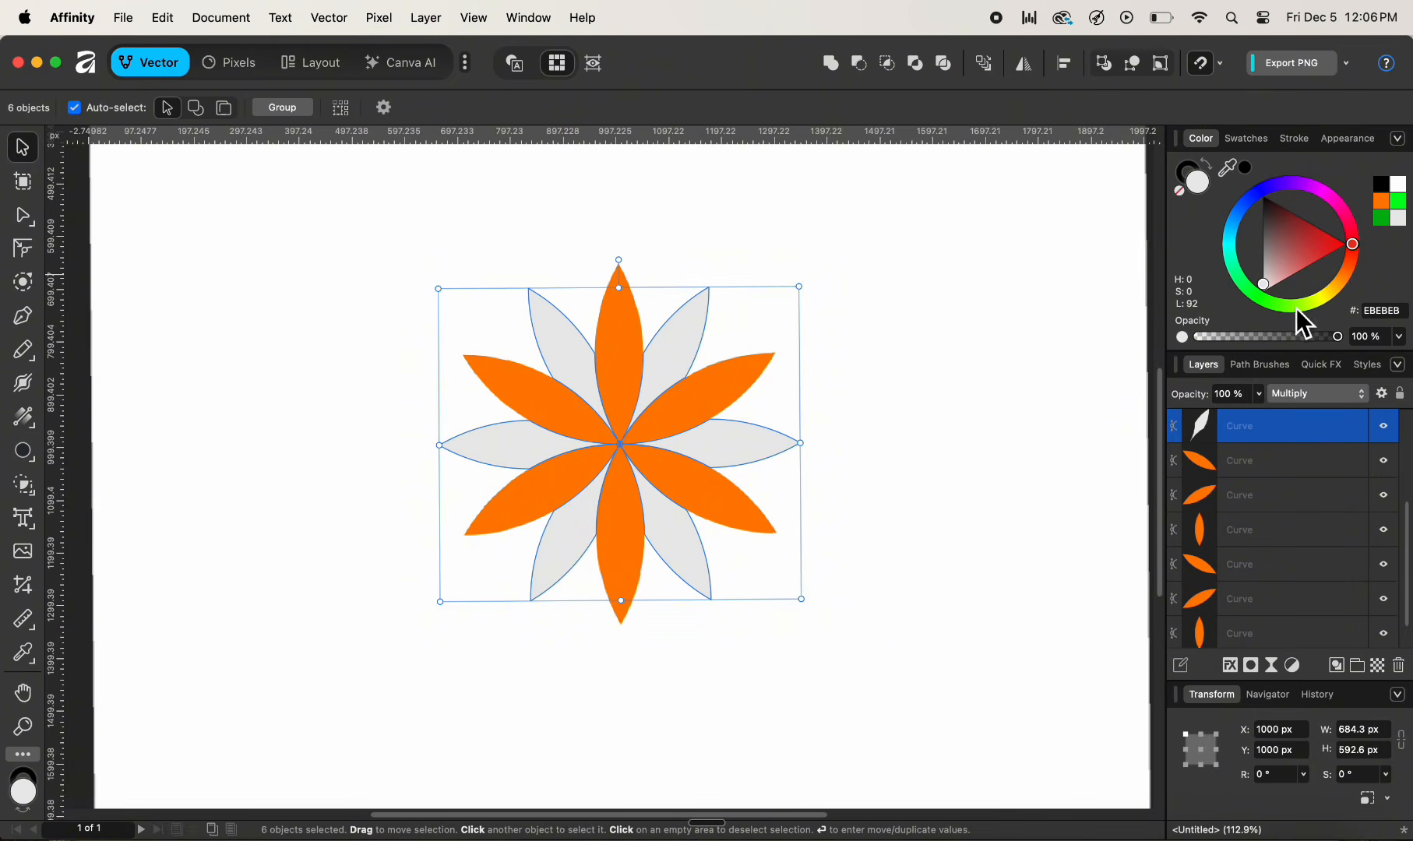
drag(1296, 308, 1322, 264)
click(1001, 375)
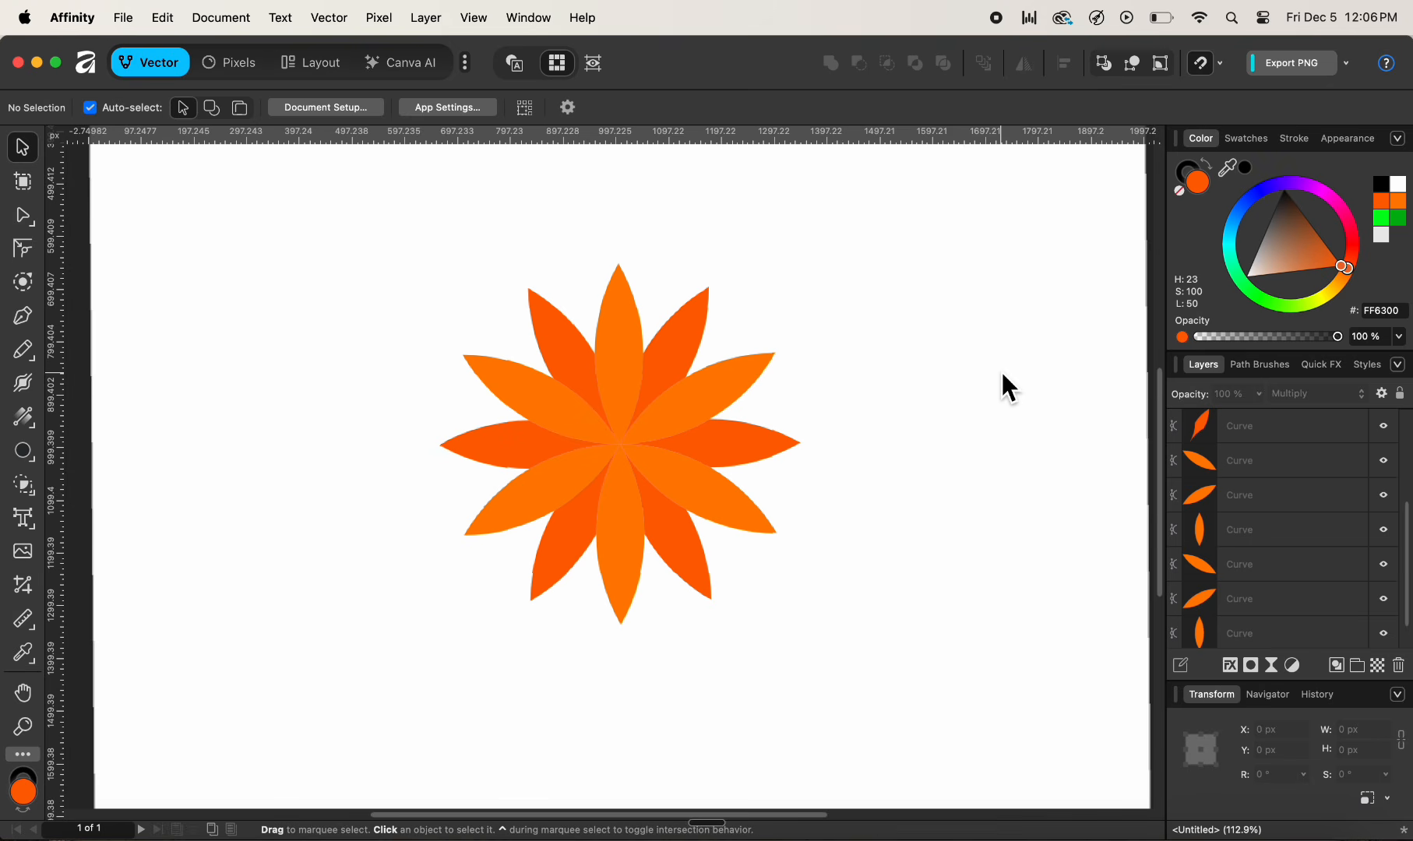